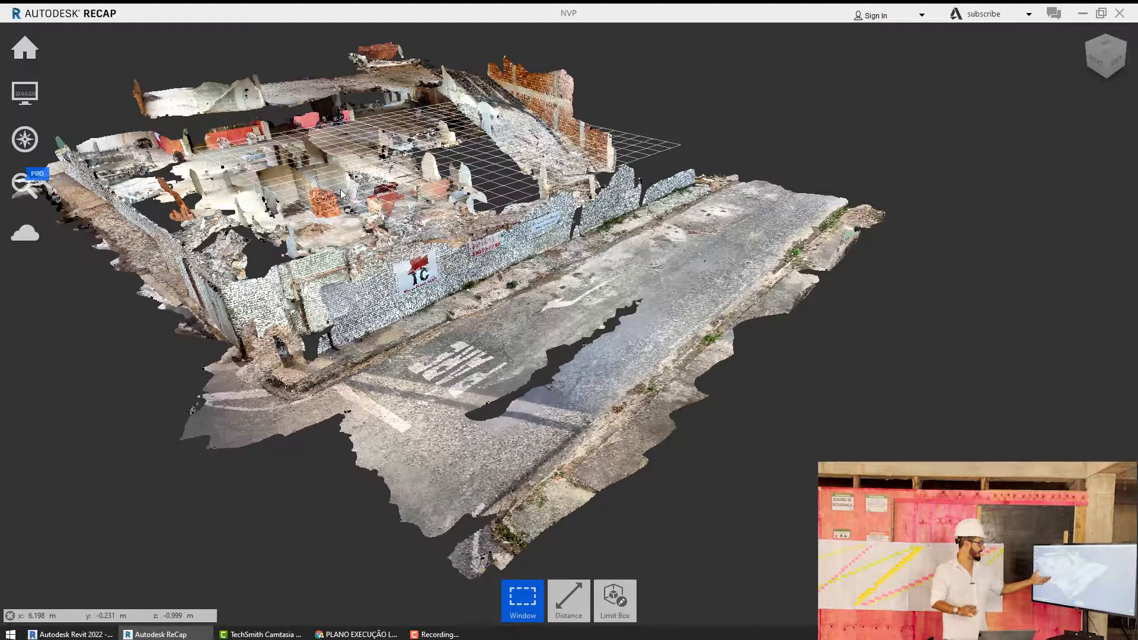
- Measure three distances at the street wall in the point cloud: across the sidewalk, up the wall and along the wall
scroll(367, 225, up, 3)
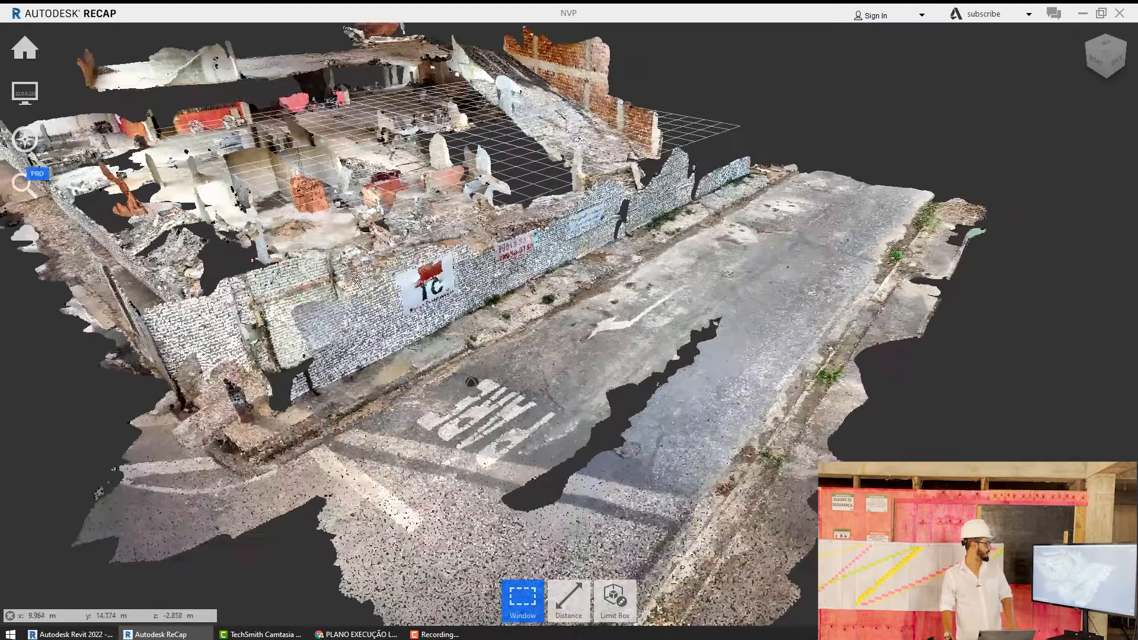
scroll(420, 309, up, 5)
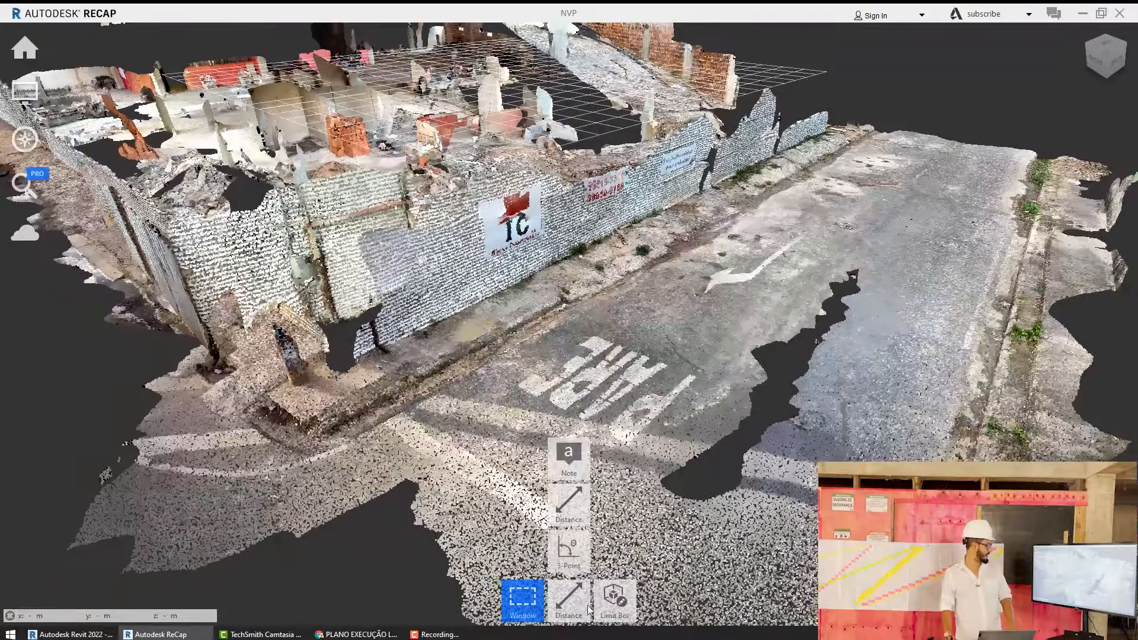
click(588, 610)
click(436, 348)
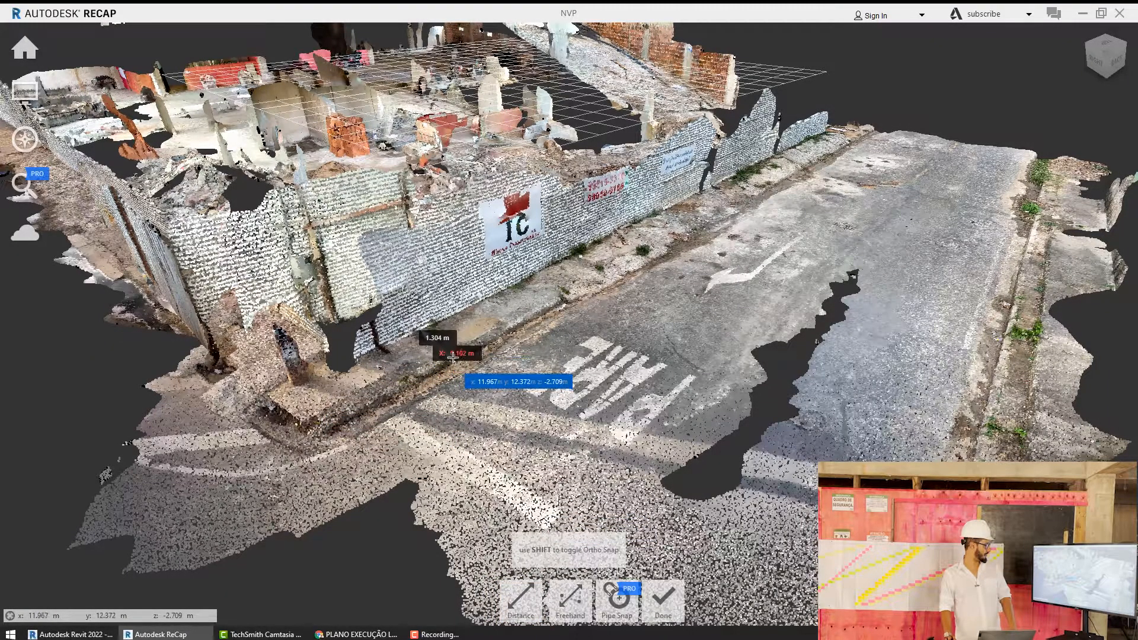
click(464, 202)
mouse_move(618, 240)
middle_down()
mouse_move(529, 327)
mouse_move(570, 361)
middle_up()
click(490, 400)
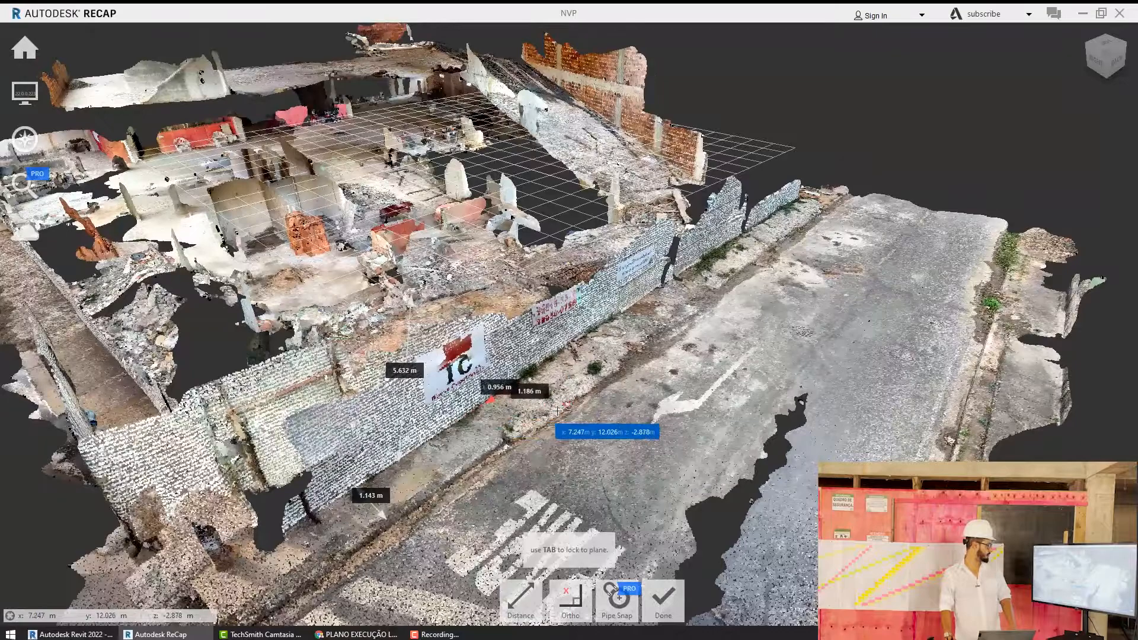
click(640, 292)
key(Escape)
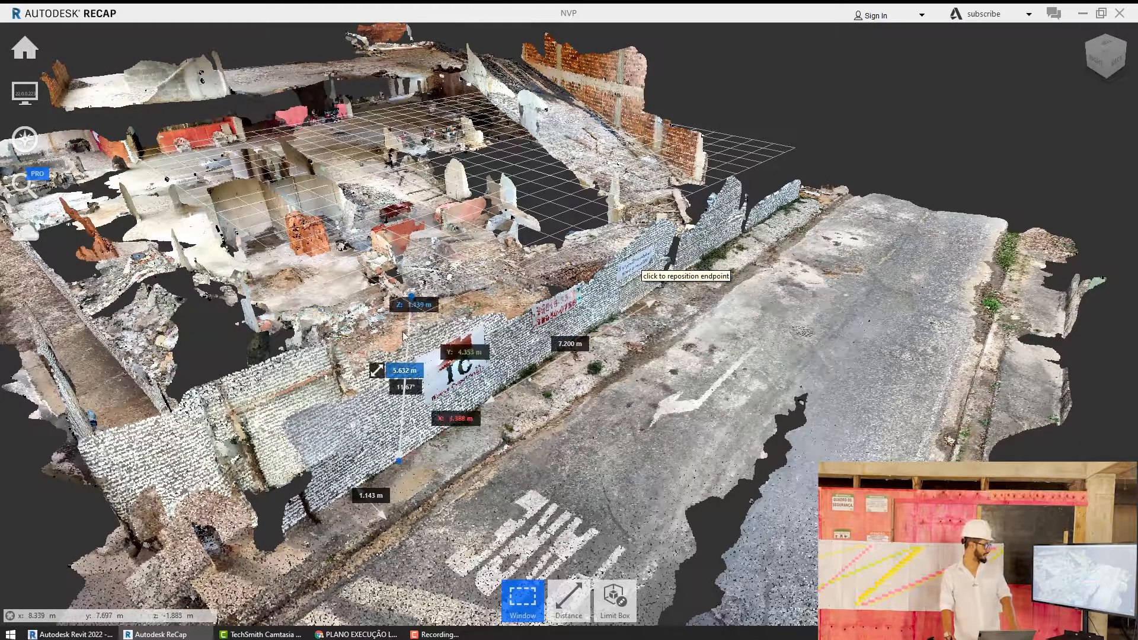
- Bring up the export options for the point cloud project without exporting it
scroll(471, 300, down, 3)
middle_drag(523, 406, 555, 373)
scroll(555, 374, down, 1)
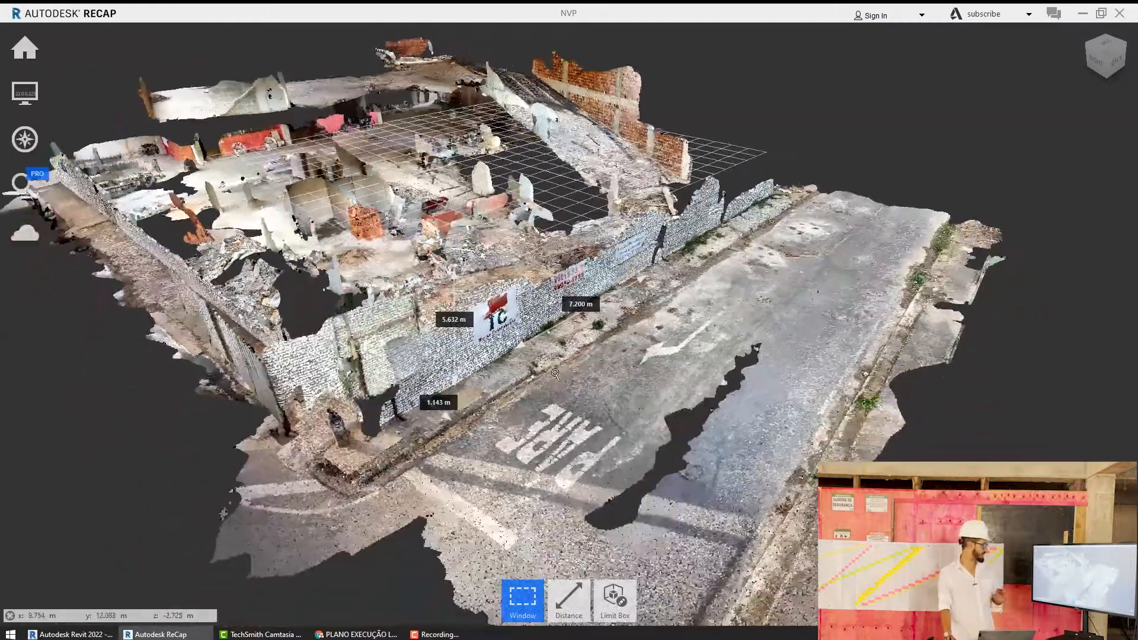
mouse_move(37, 52)
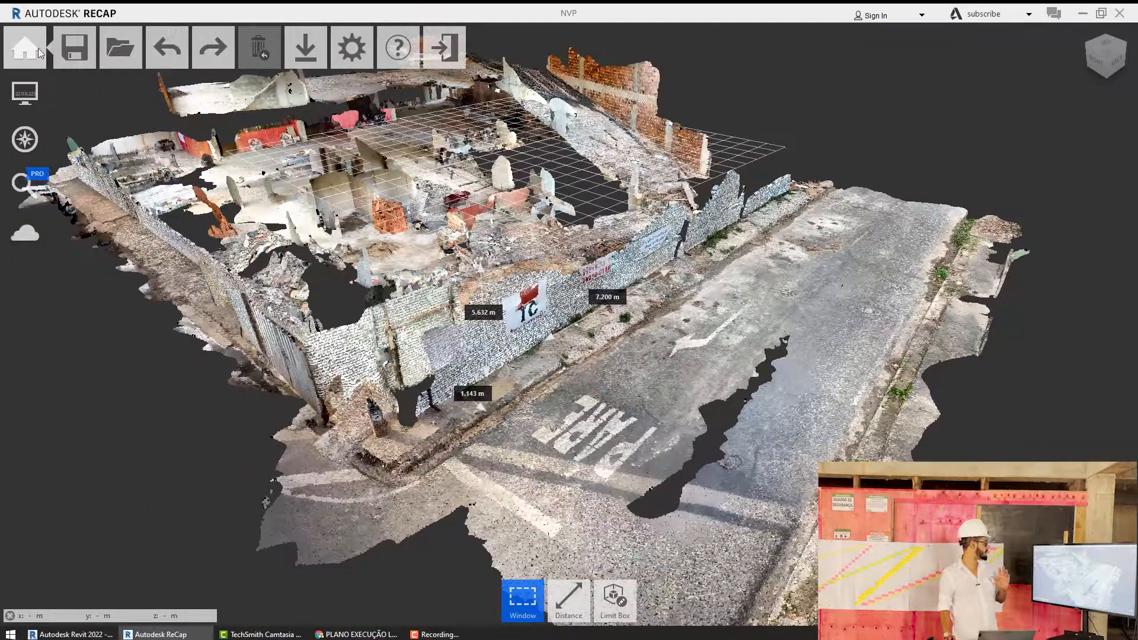
mouse_move(306, 51)
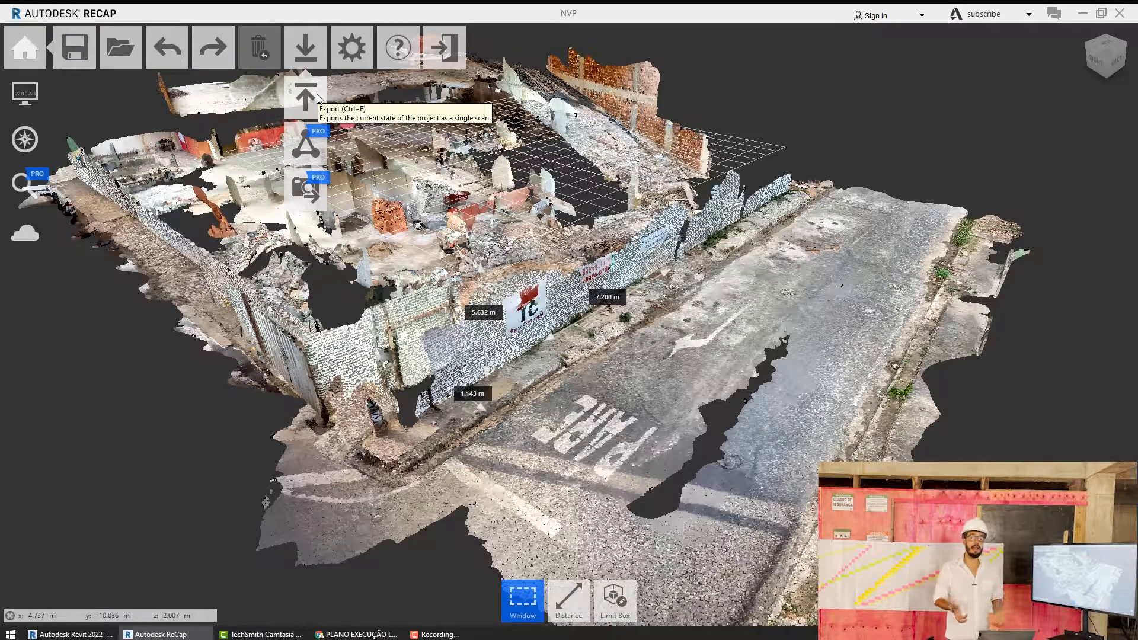
- Switch to Revit and review the linked point clouds in Manage Links, leaving the links as they are
key(alt+Tab)
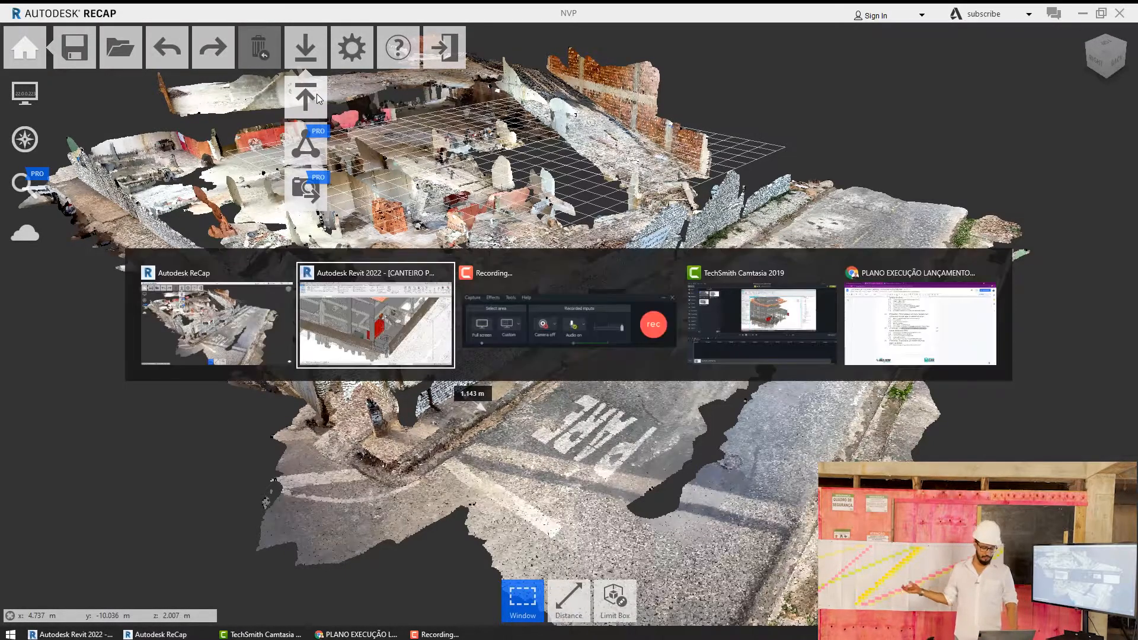
scroll(659, 410, down, 5)
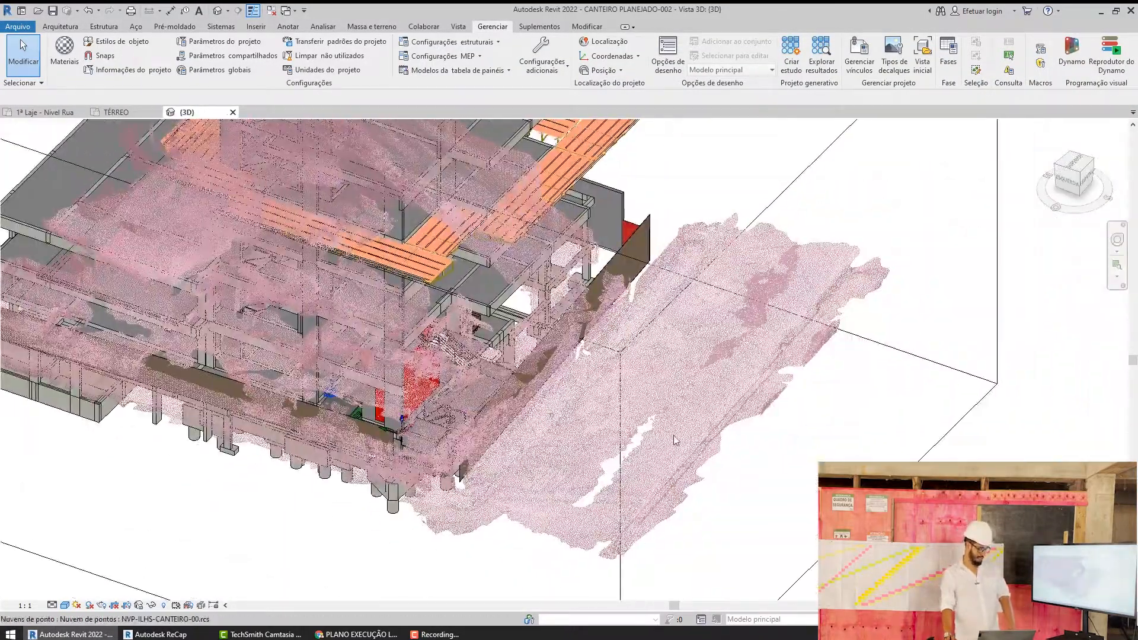
shift+middle_drag(676, 440, 680, 417)
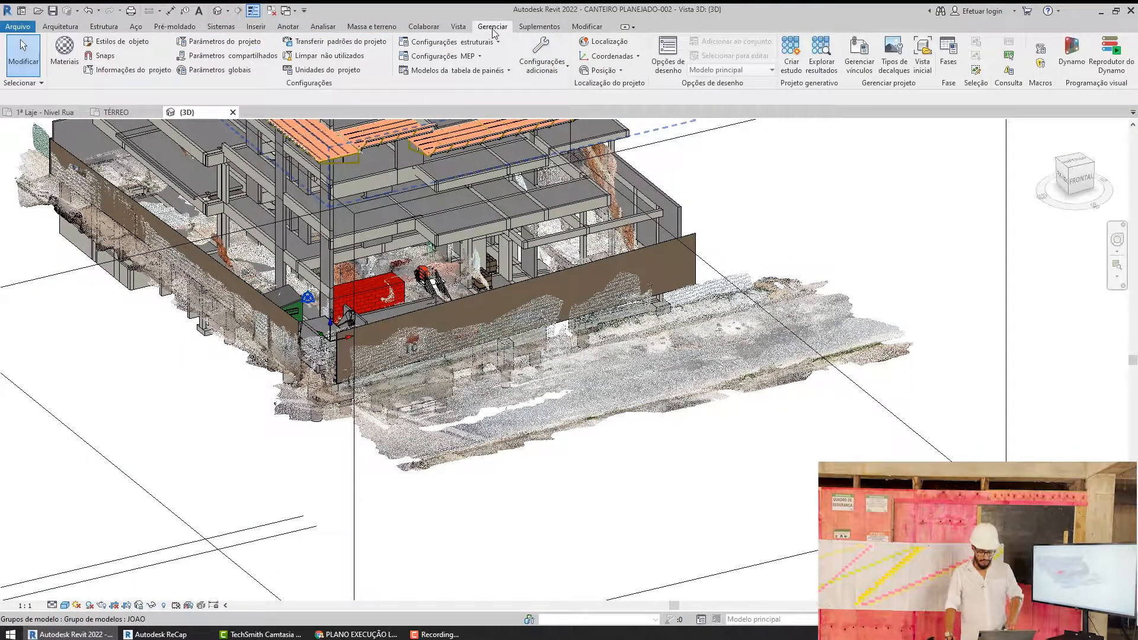
click(860, 64)
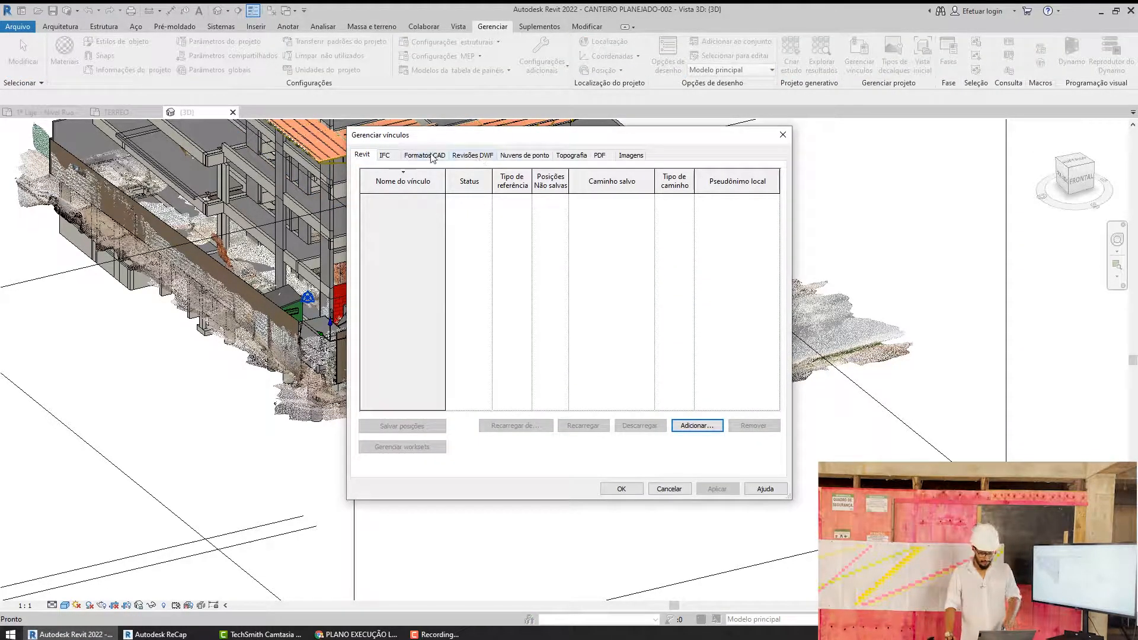
click(514, 160)
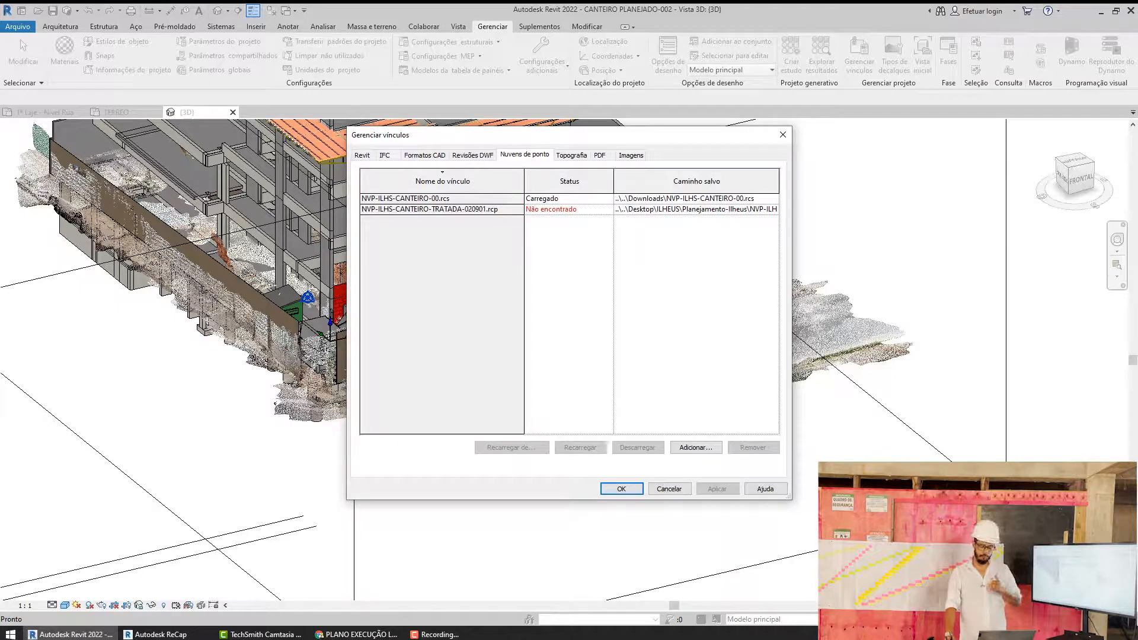
click(679, 492)
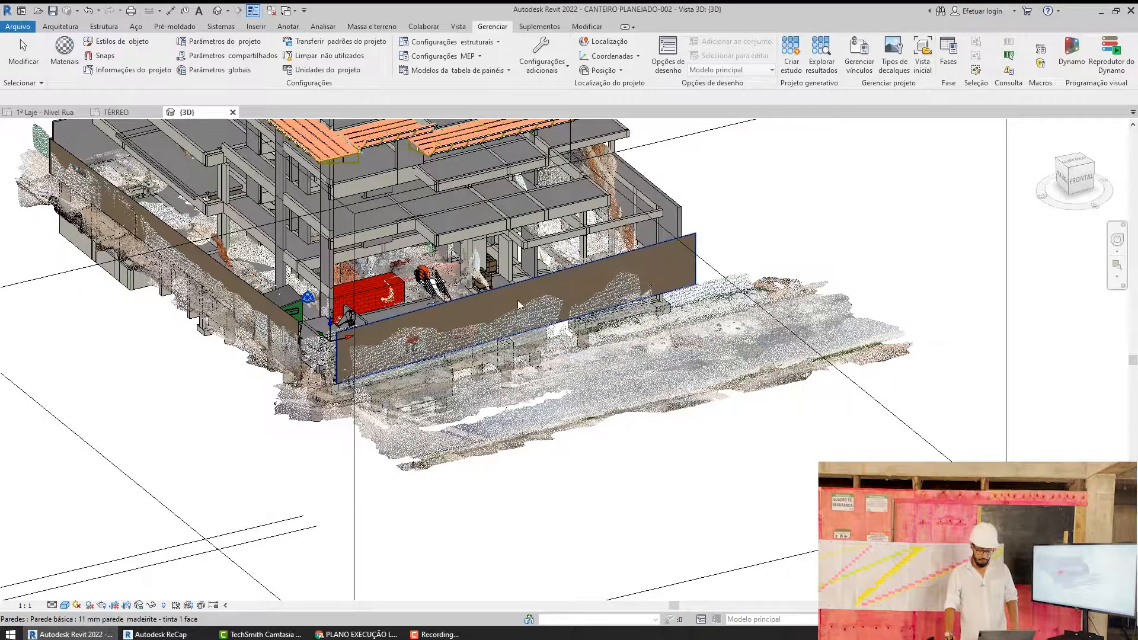
- Select the plywood wall facing the street and examine it and the building against the point cloud from several angles
click(566, 284)
scroll(210, 255, up, 6)
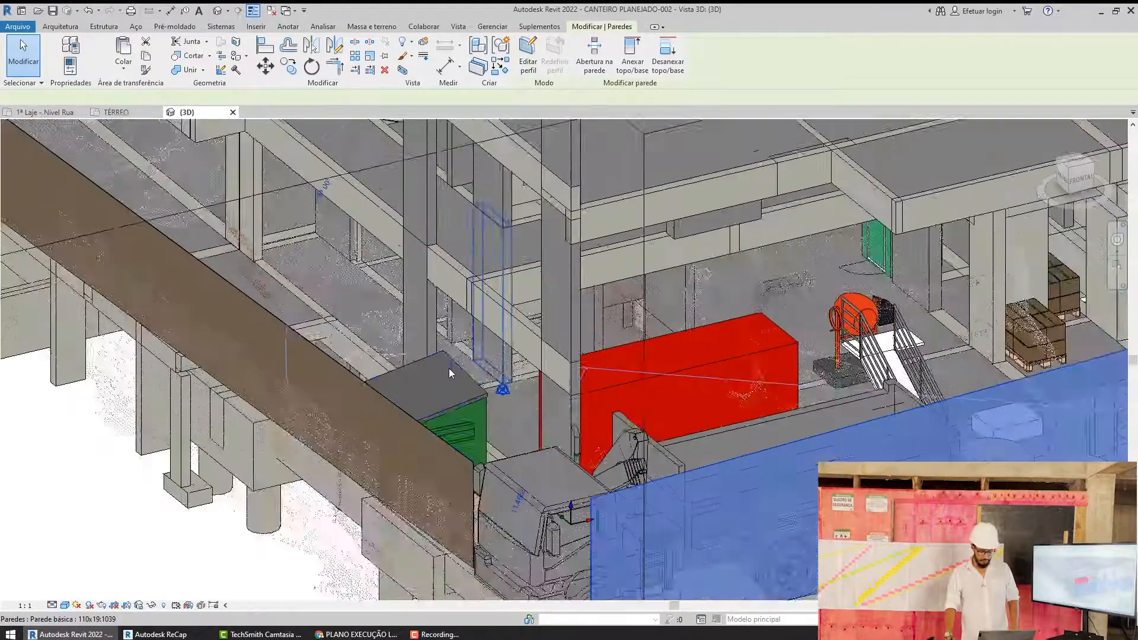
shift+middle_drag(449, 372, 579, 369)
scroll(578, 369, down, 6)
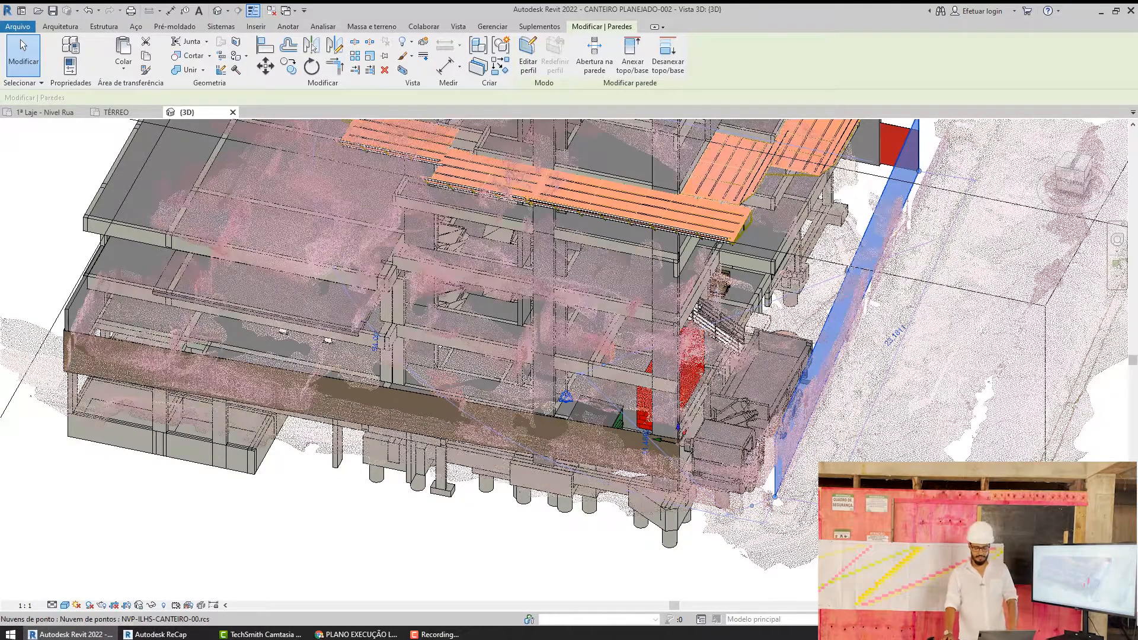
scroll(595, 443, down, 3)
shift+middle_drag(605, 465, 829, 272)
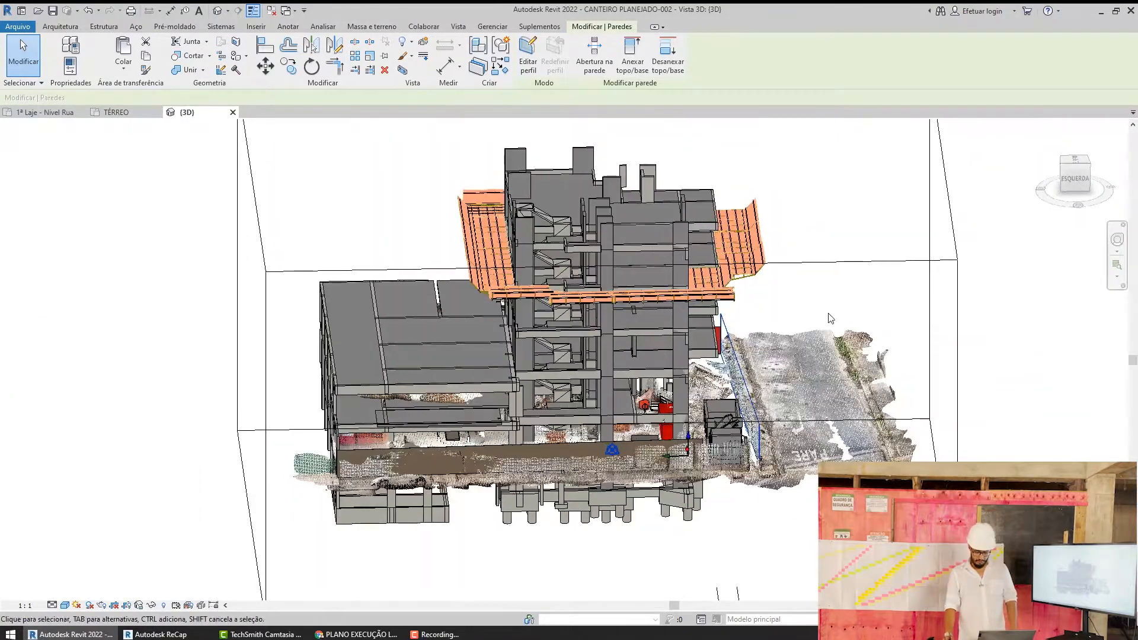
- Lower the top of the 3D view's section box to cut off the upper storeys and expose the ground floor
click(841, 261)
drag(597, 170, 599, 376)
scroll(596, 374, up, 3)
shift+middle_drag(633, 440, 308, 422)
shift+middle_drag(818, 500, 814, 536)
- Temporarily hide the NVP-ILHS-CANTEIRO-00.rcs point cloud in the 3D view
click(777, 465)
middle_drag(697, 473, 645, 496)
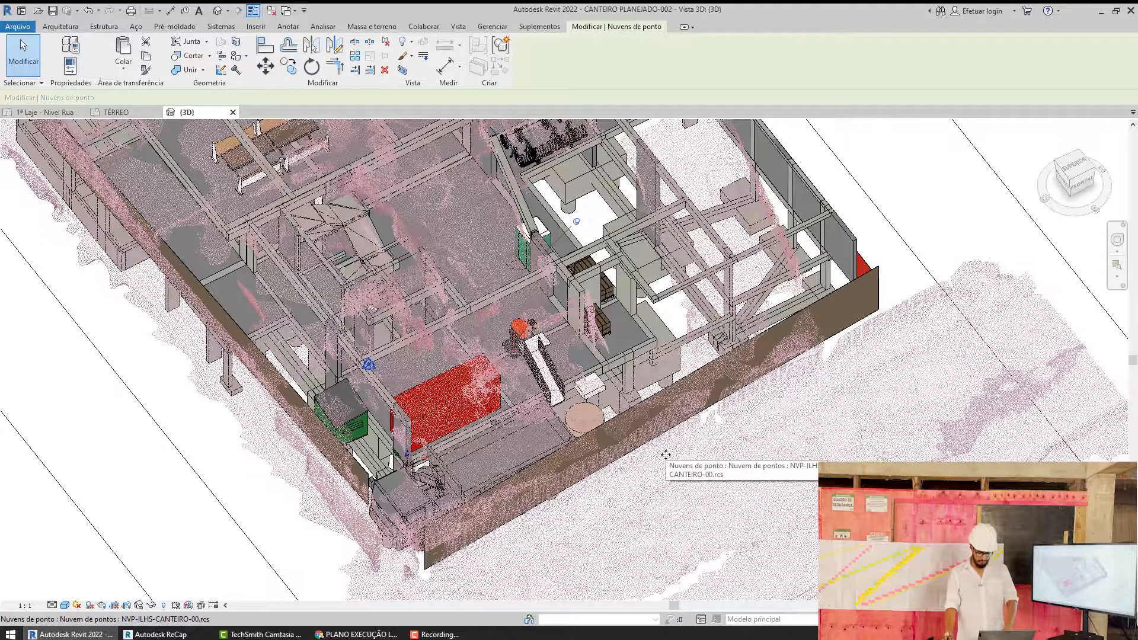
key(h)
- Temporarily hide the two brown plywood perimeter walls, the one facing the street and the one beside the green dumpster
scroll(606, 450, up, 3)
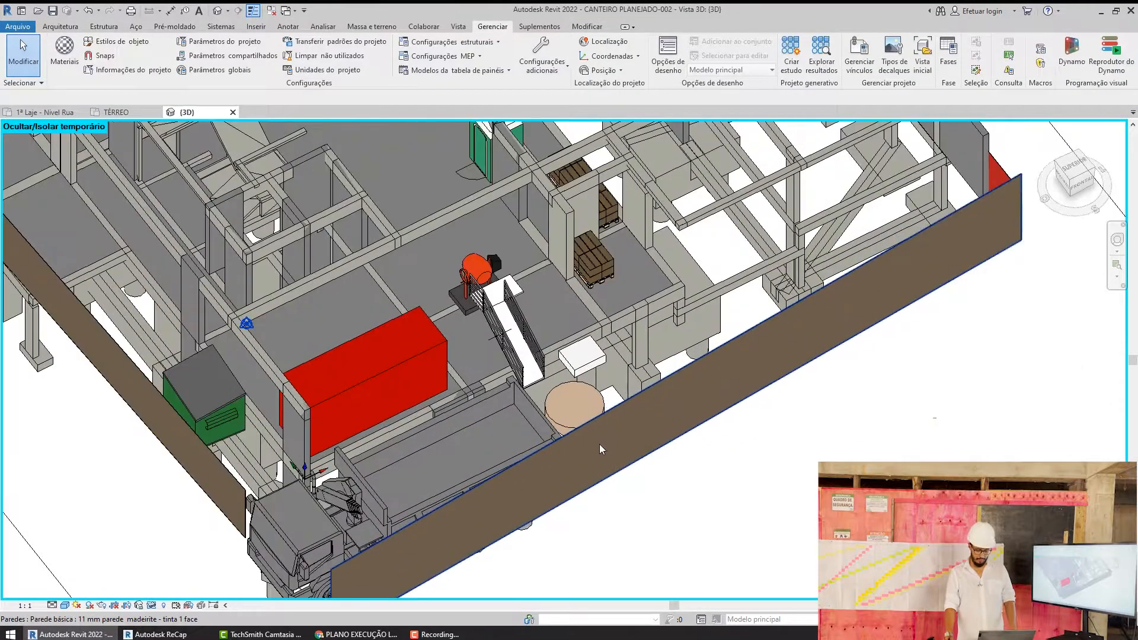
click(599, 443)
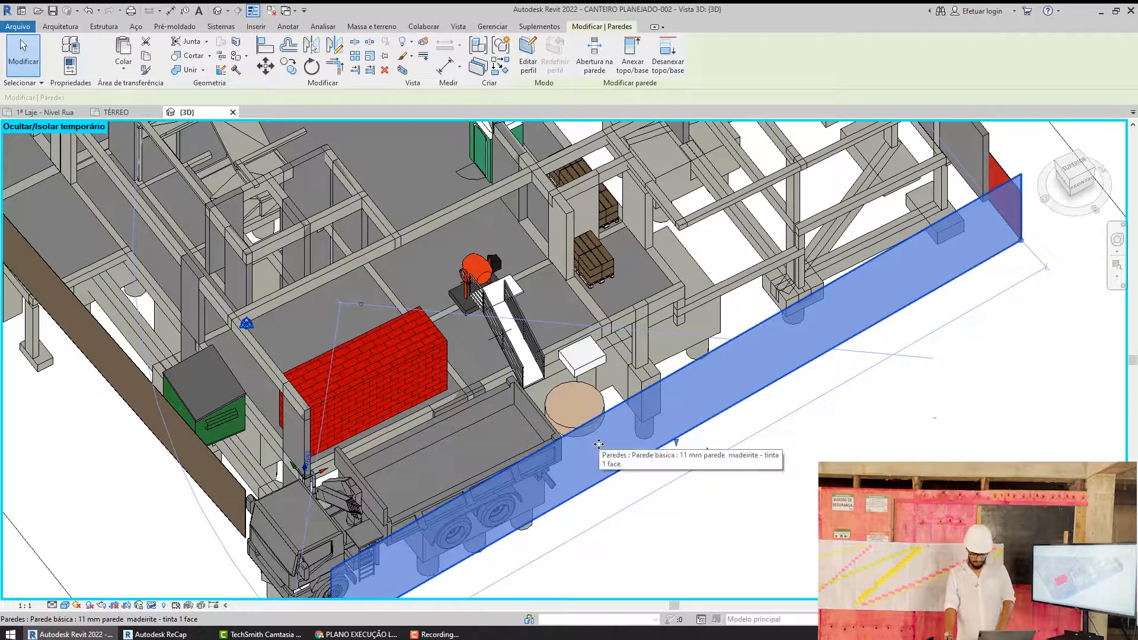
key(h)
key(h)
click(135, 418)
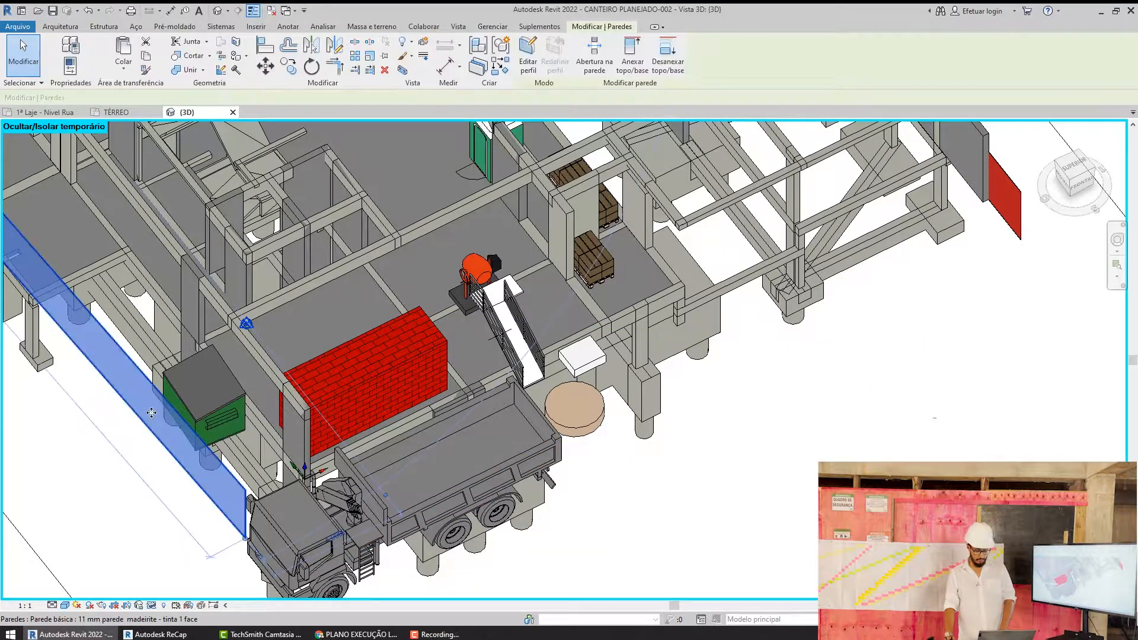
key(h)
key(h)
- Select the green dumpster at the building corner and examine its position relative to the truck and the site layout
shift+middle_drag(270, 503, 533, 415)
click(550, 407)
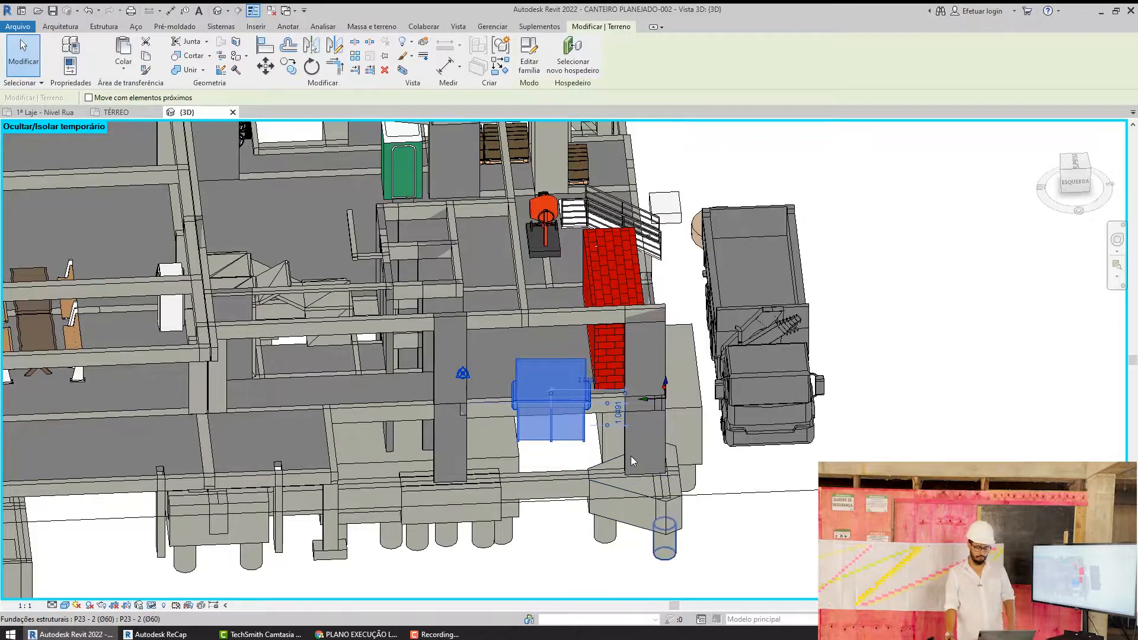
scroll(637, 459, up, 2)
middle_drag(604, 383, 546, 491)
scroll(547, 492, down, 6)
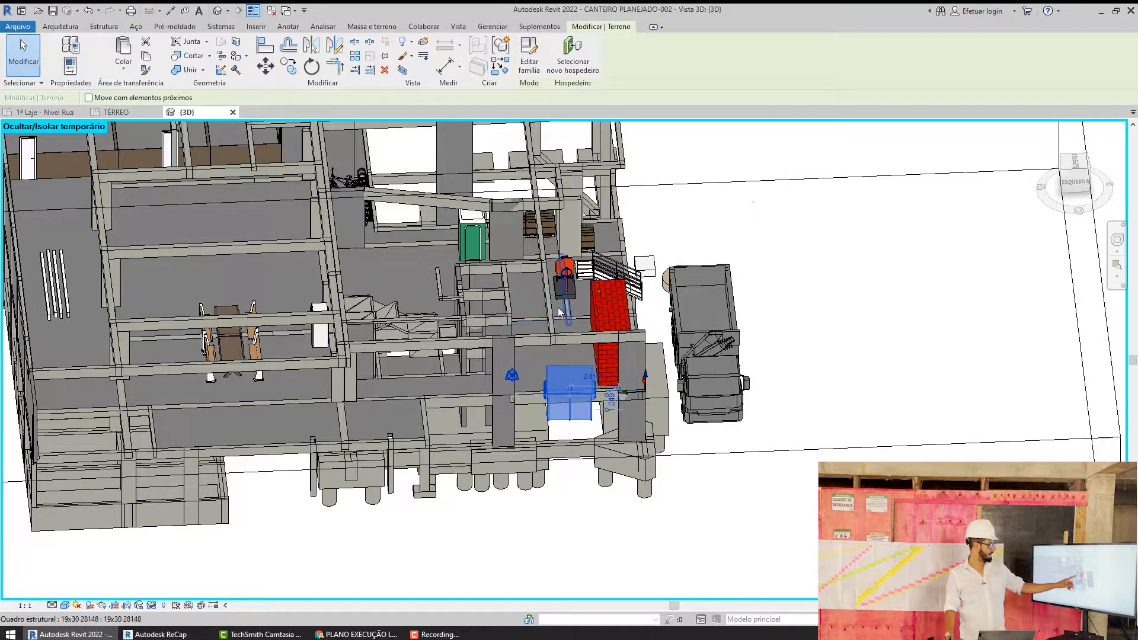
scroll(705, 385, up, 2)
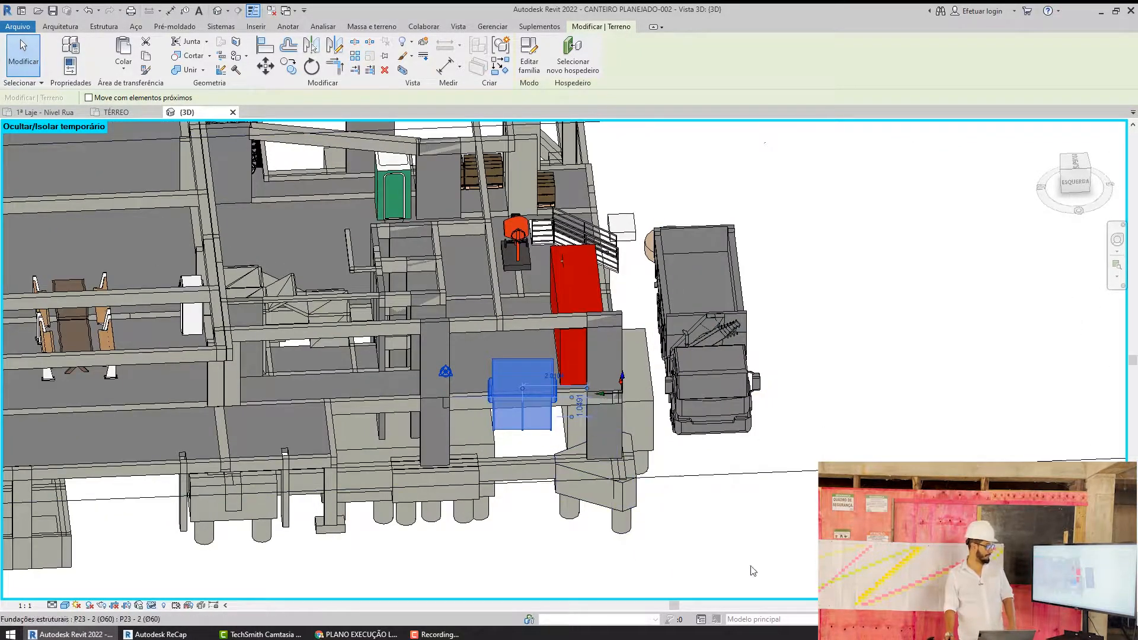
- Select the dump truck and the red masonry block, and examine the unloading area between them
shift+middle_drag(768, 465, 546, 439)
click(711, 420)
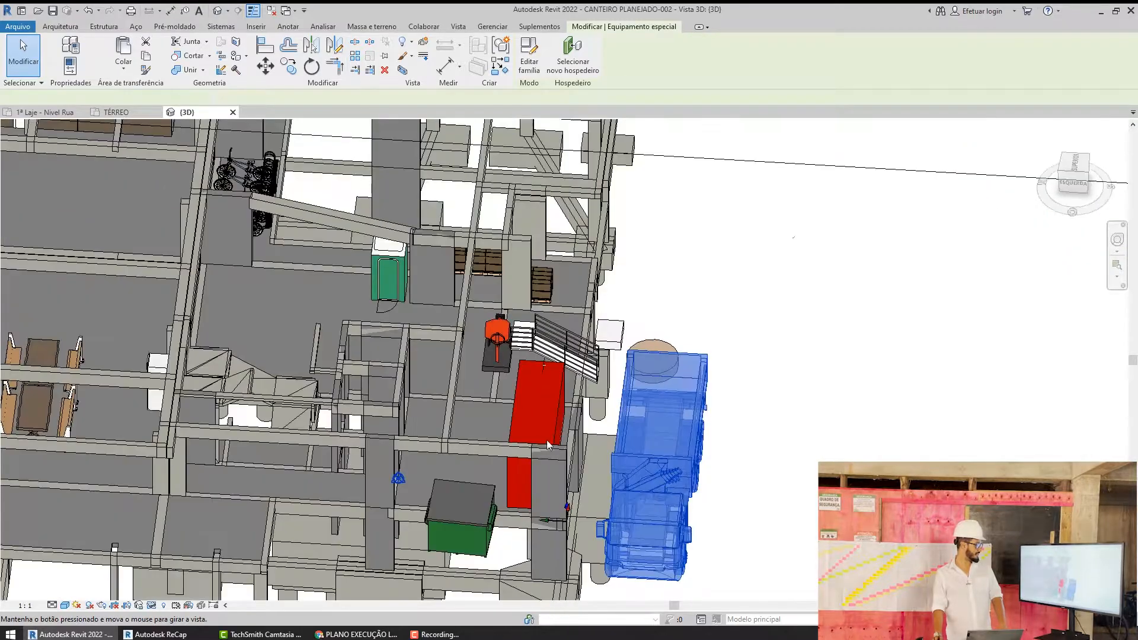
click(522, 397)
scroll(489, 404, up, 3)
shift+middle_drag(489, 404, 515, 410)
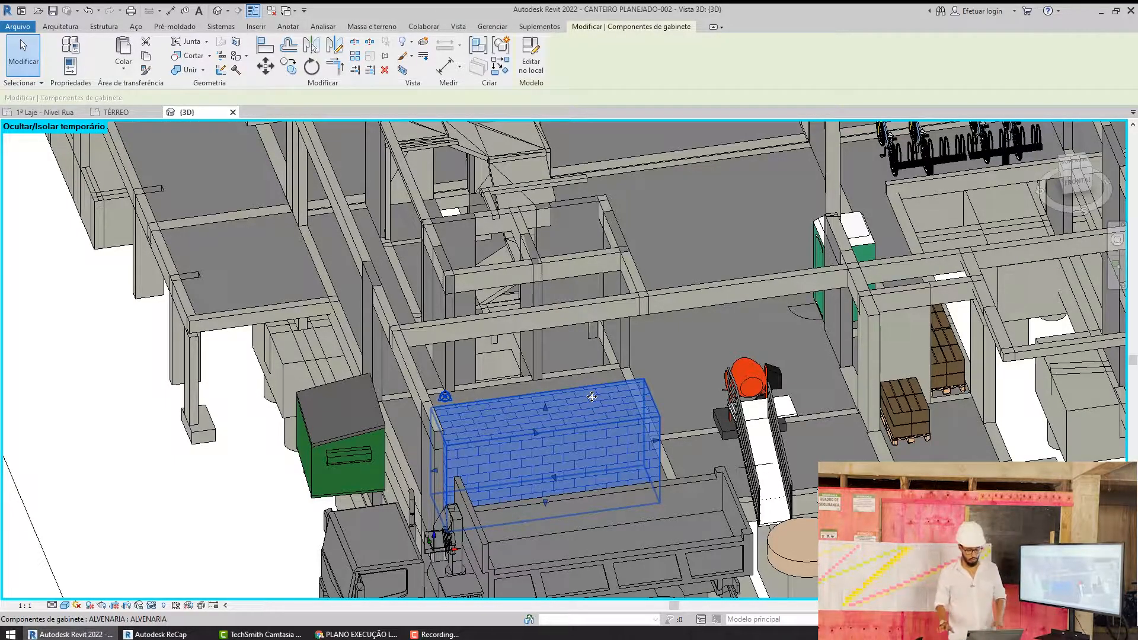
scroll(594, 394, down, 5)
shift+middle_drag(595, 394, 560, 455)
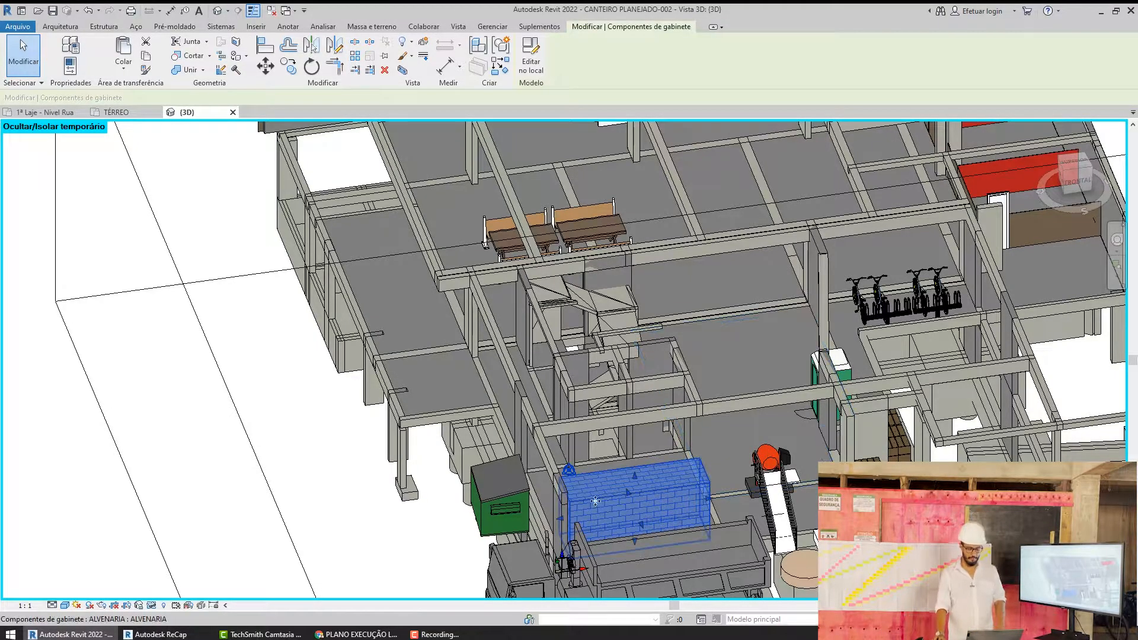
middle_drag(592, 533, 477, 444)
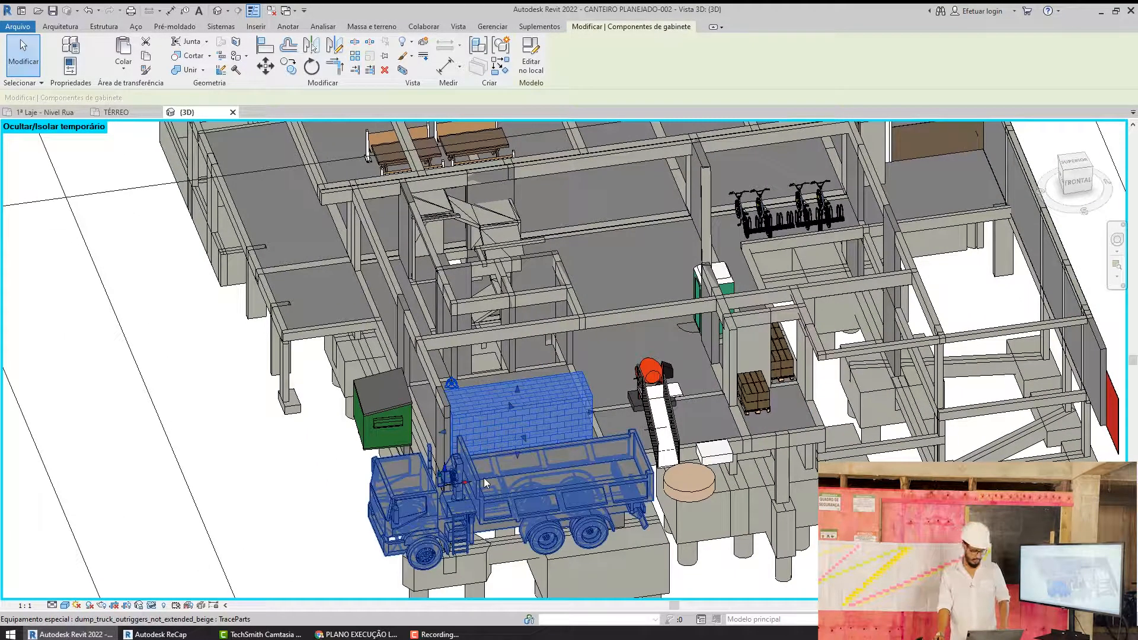
shift+middle_drag(484, 483, 650, 552)
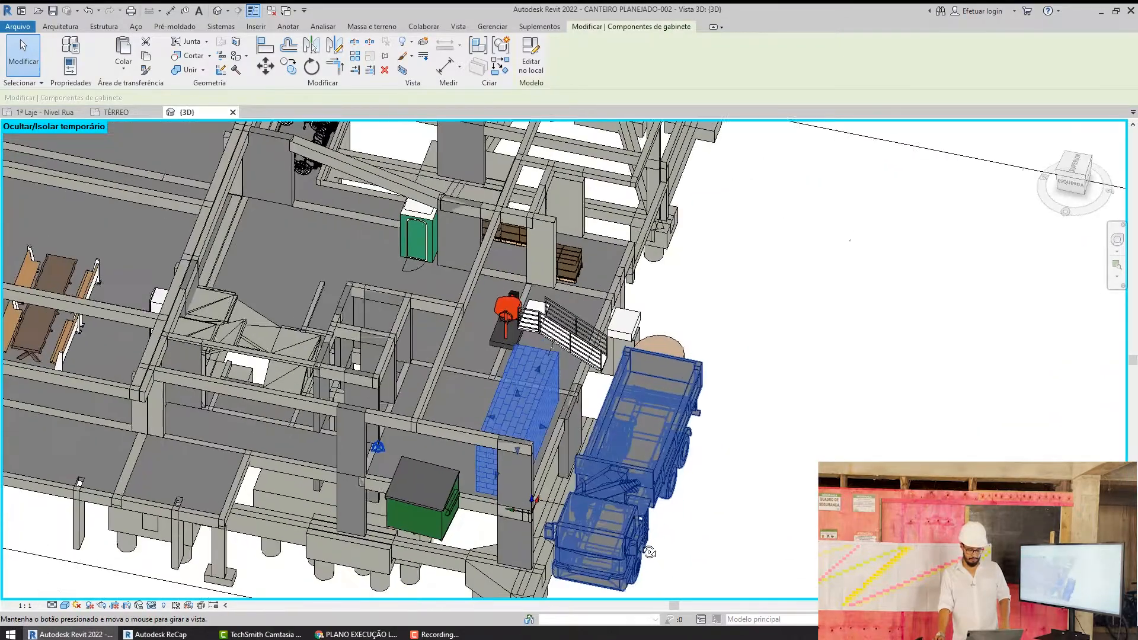
- Select the orange concrete mixer next to the access ramp for a closer look
scroll(649, 553, up, 10)
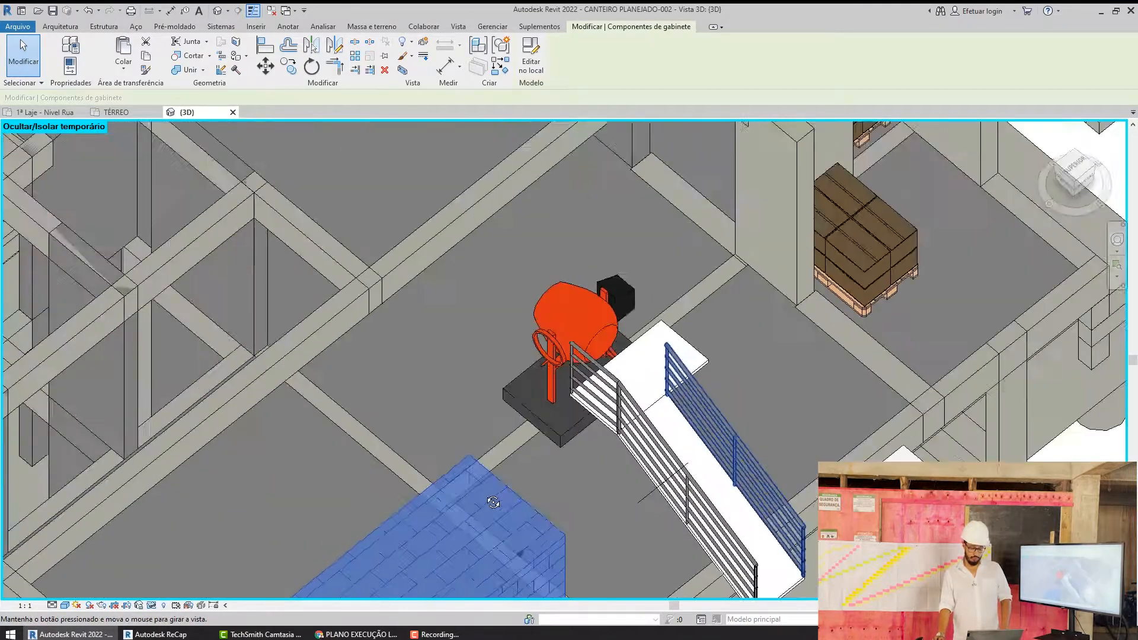
shift+middle_drag(493, 502, 453, 513)
middle_drag(741, 513, 719, 393)
click(719, 393)
- Delete the red masonry block from the ground-floor slab beside the truck
scroll(719, 393, down, 3)
middle_drag(258, 323, 270, 232)
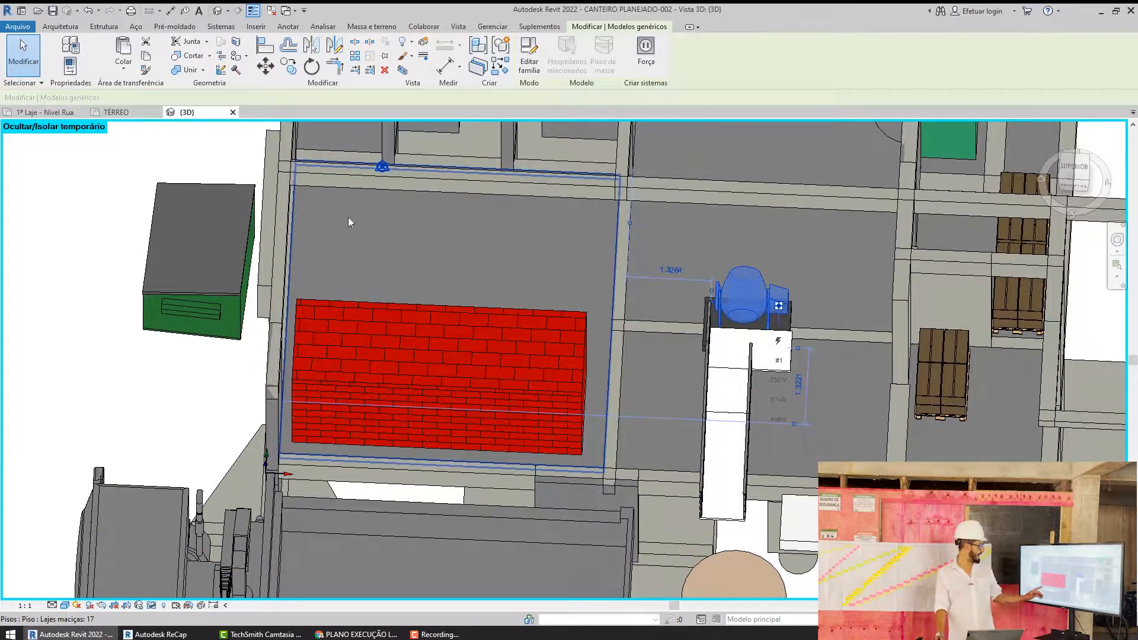
click(499, 339)
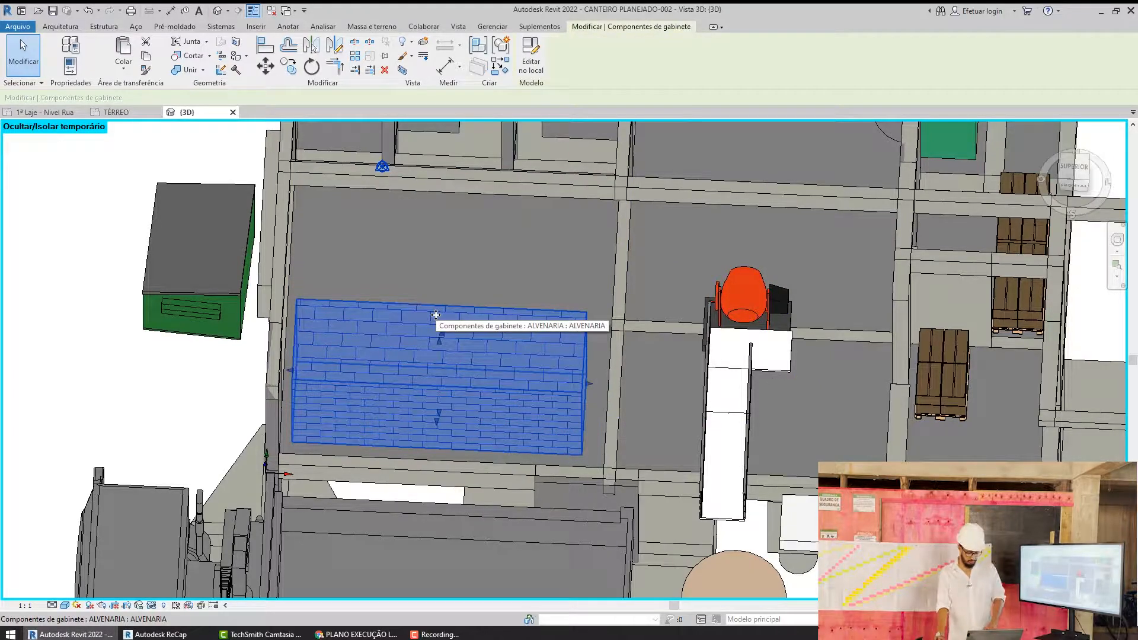
key(Delete)
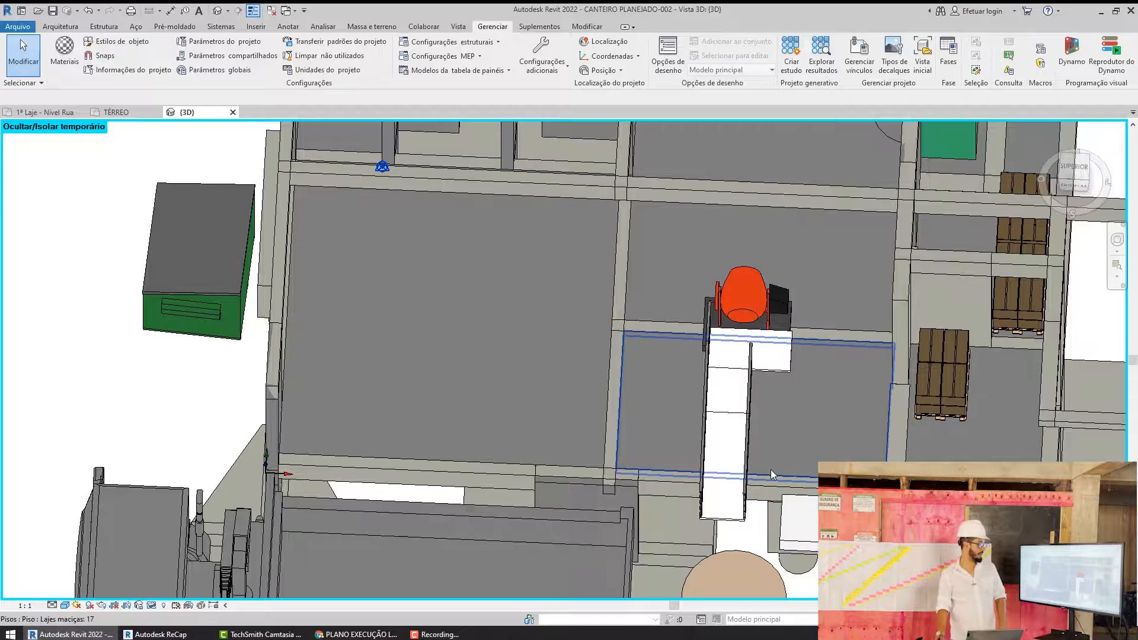
- Examine the access ramp beside the mixer and select the round beige component behind the truck
scroll(698, 409, up, 2)
click(705, 421)
shift+middle_drag(741, 474, 969, 336)
click(972, 341)
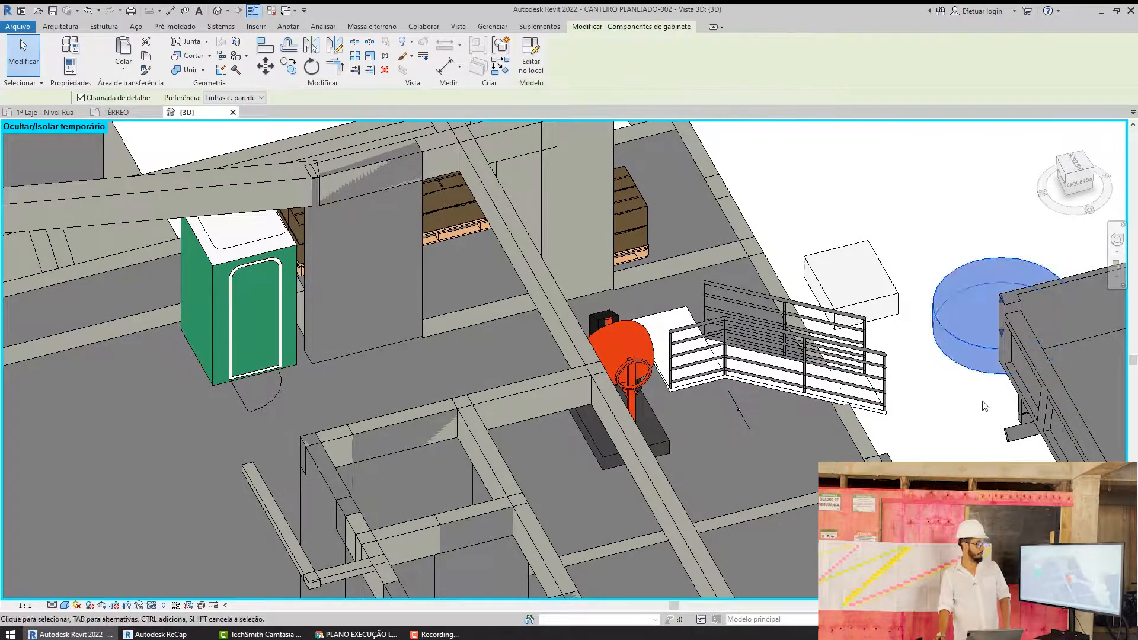
middle_drag(942, 377, 872, 400)
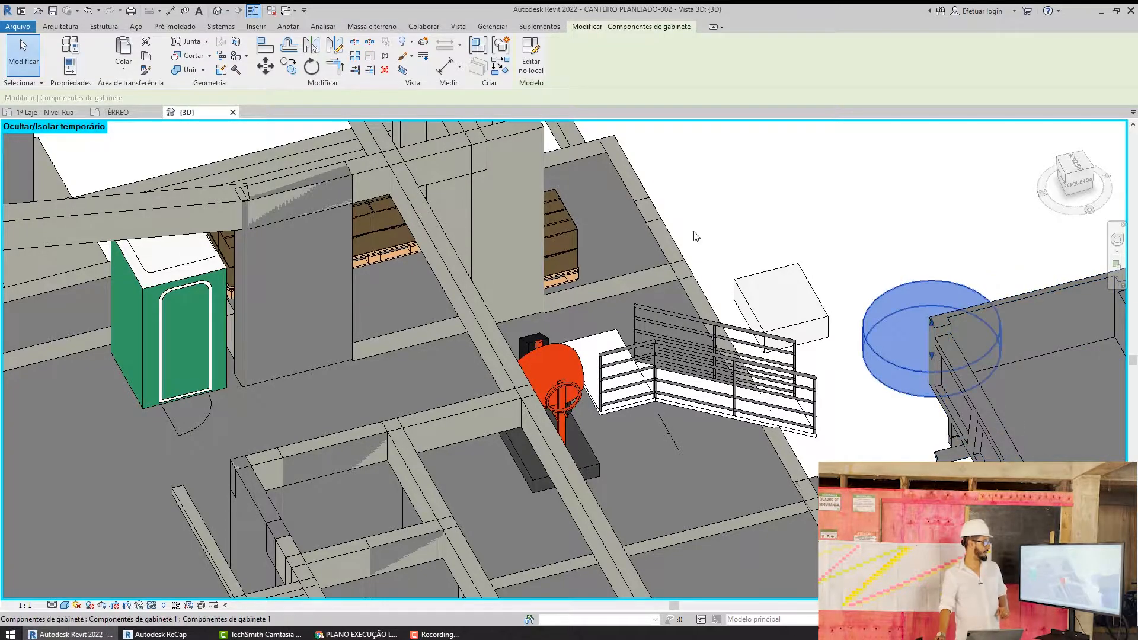
- Examine the area around the concrete mixer and select the pallet of blocks beside it
click(578, 407)
middle_drag(578, 408, 667, 428)
shift+middle_drag(815, 413, 723, 413)
click(699, 433)
click(910, 405)
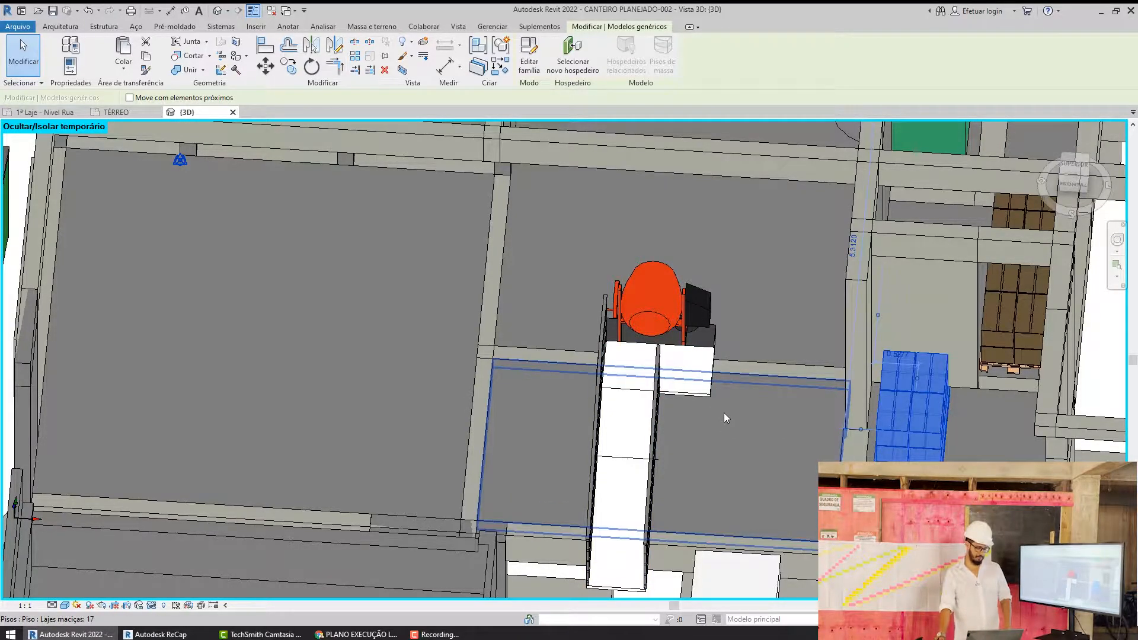
shift+middle_drag(723, 412, 841, 274)
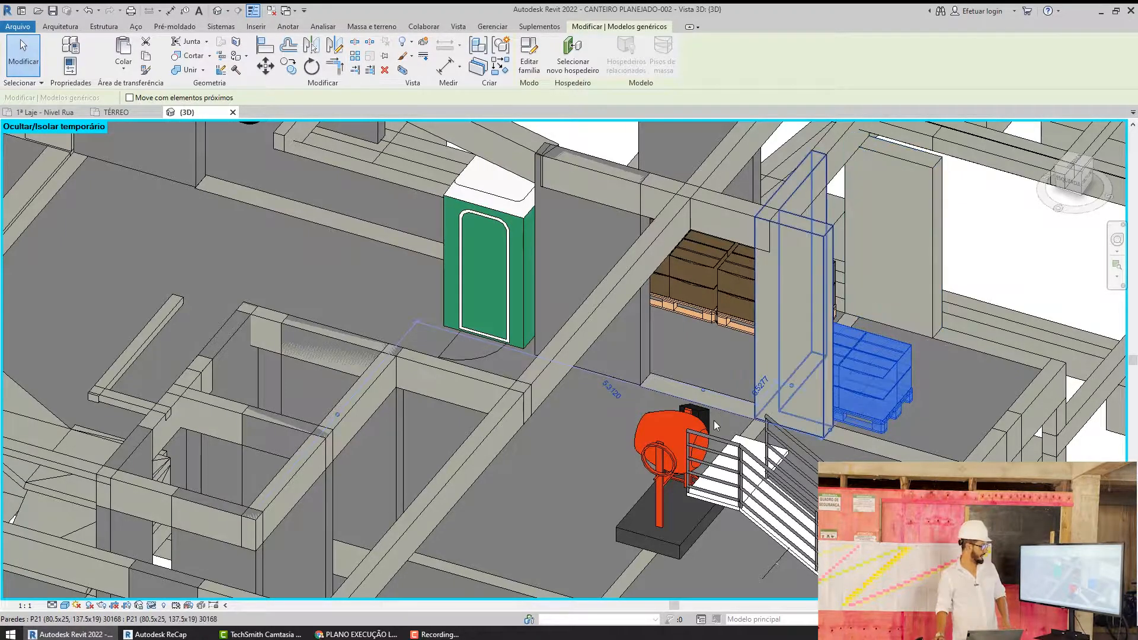
- Select the sloped floor of the access ramp and examine its connection to the unloading area behind the dump truck
middle_drag(771, 468, 658, 350)
shift+middle_drag(681, 441, 652, 421)
click(842, 409)
shift+middle_drag(862, 403, 902, 402)
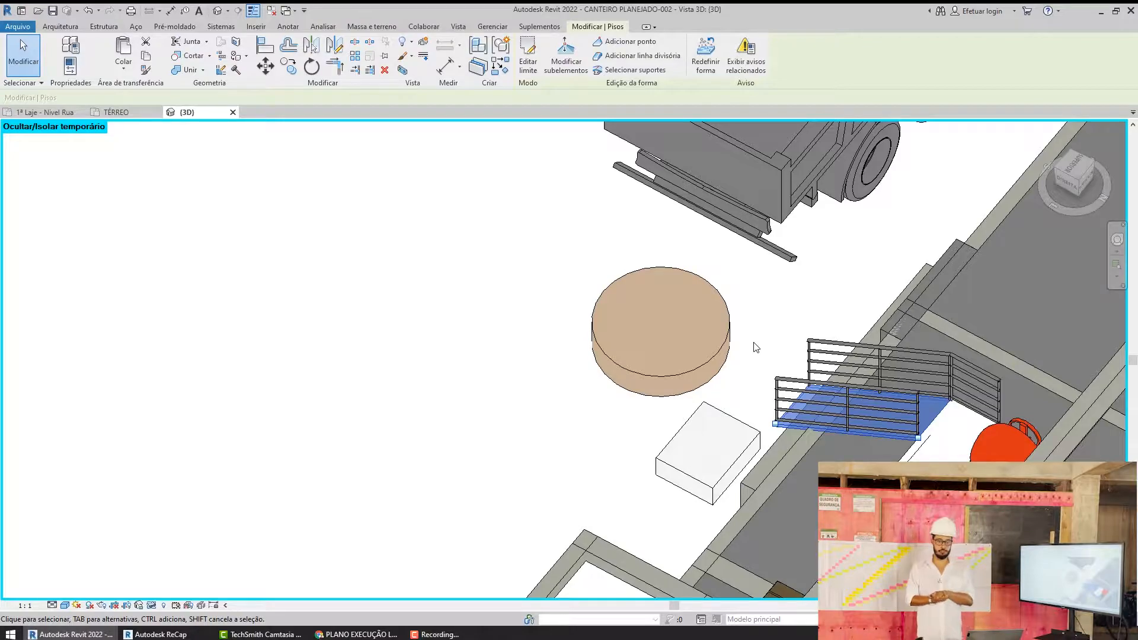
scroll(755, 346, down, 4)
middle_drag(959, 516, 314, 584)
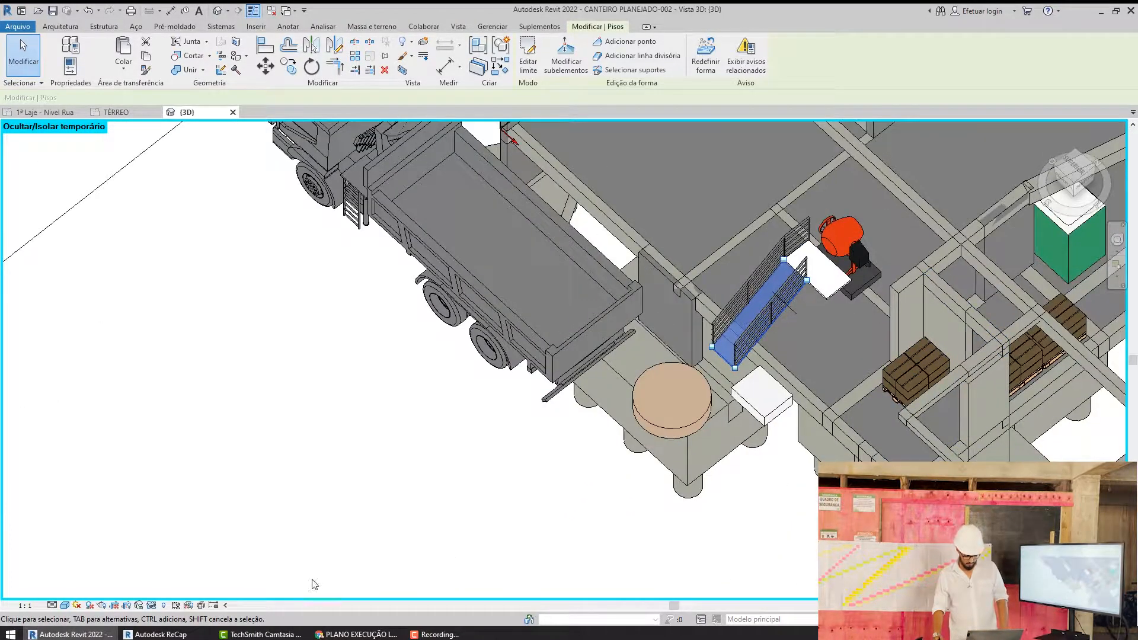
- Reset the temporary hide/isolate in the 3D view and temporarily hide only the site point cloud
click(152, 605)
click(196, 592)
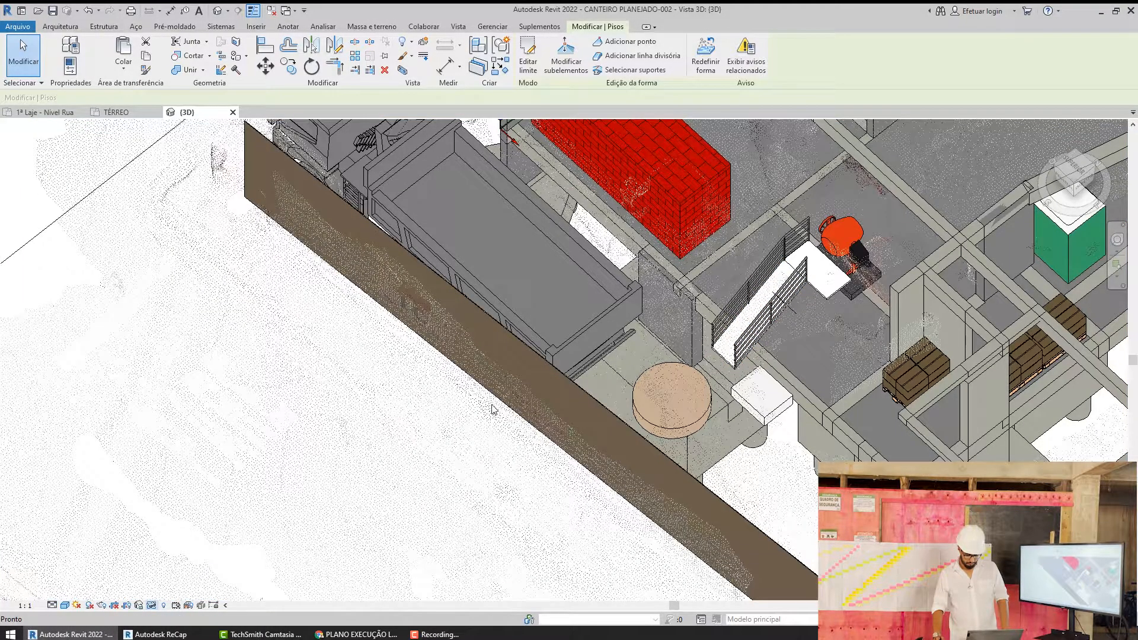
key(Escape)
click(452, 407)
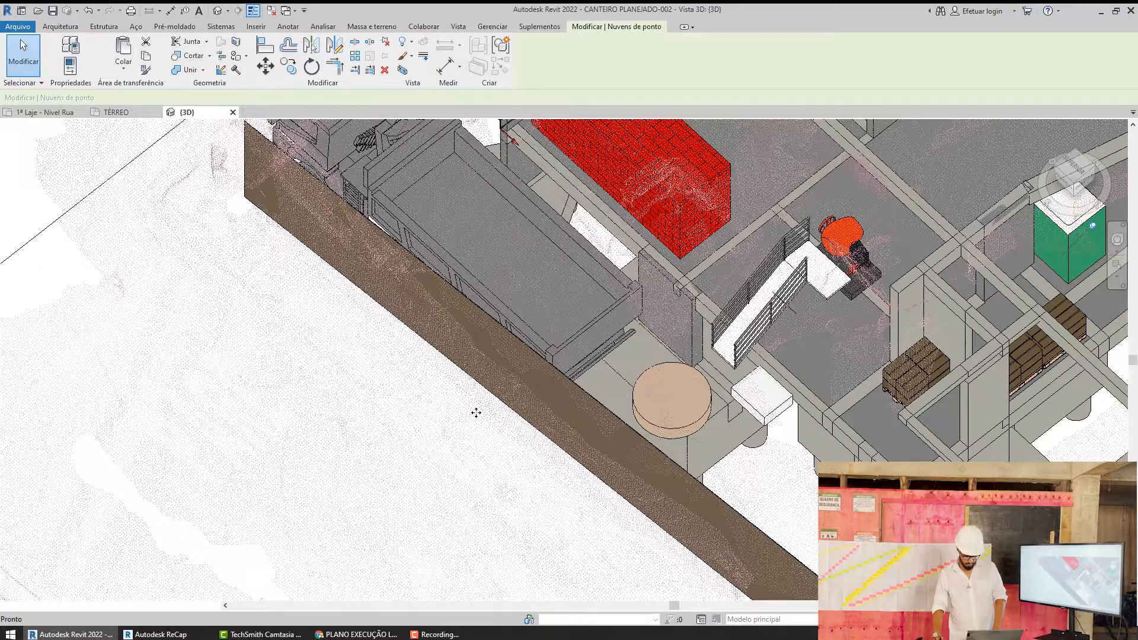
key(h)
key(h)
shift+middle_drag(602, 476, 726, 344)
middle_drag(726, 344, 720, 422)
scroll(644, 436, down, 2)
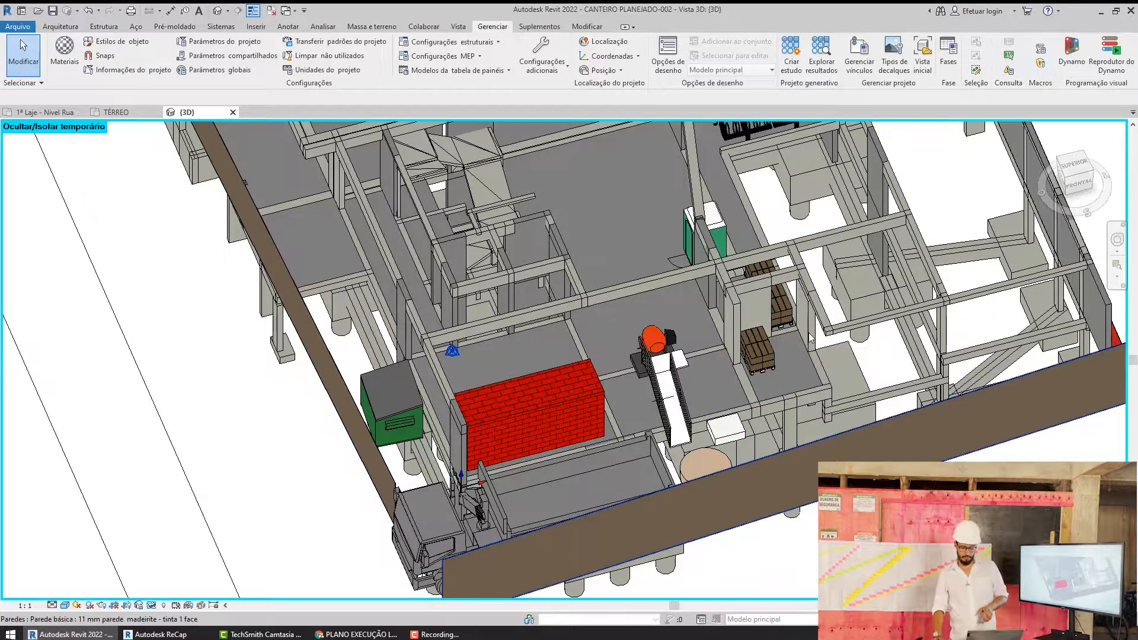
- Select the concrete base slab under the mixer and examine its position relative to the ramp
scroll(652, 350, up, 2)
middle_drag(652, 355, 558, 338)
scroll(586, 334, up, 2)
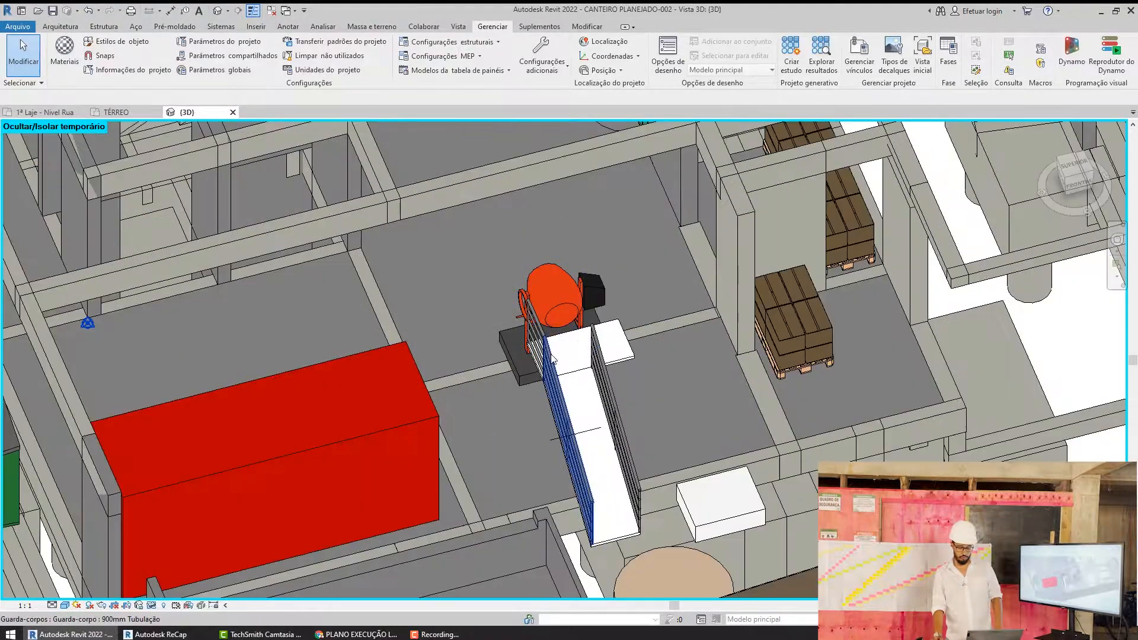
click(592, 339)
scroll(587, 335, up, 2)
click(493, 363)
shift+middle_drag(599, 474, 698, 355)
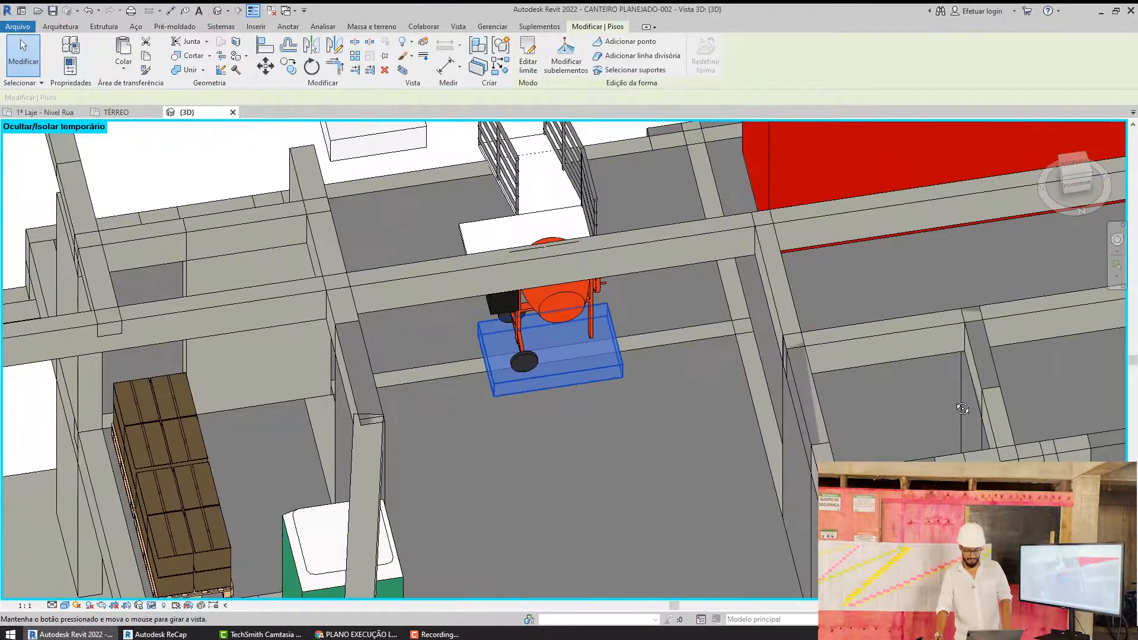
shift+middle_drag(630, 386, 440, 449)
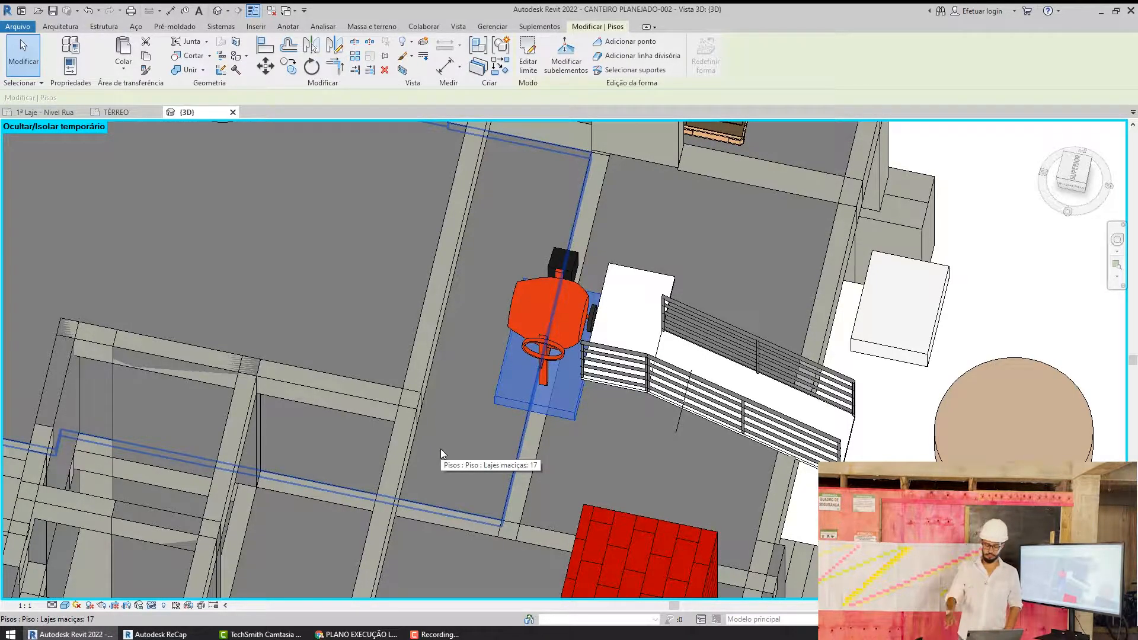
scroll(568, 416, up, 3)
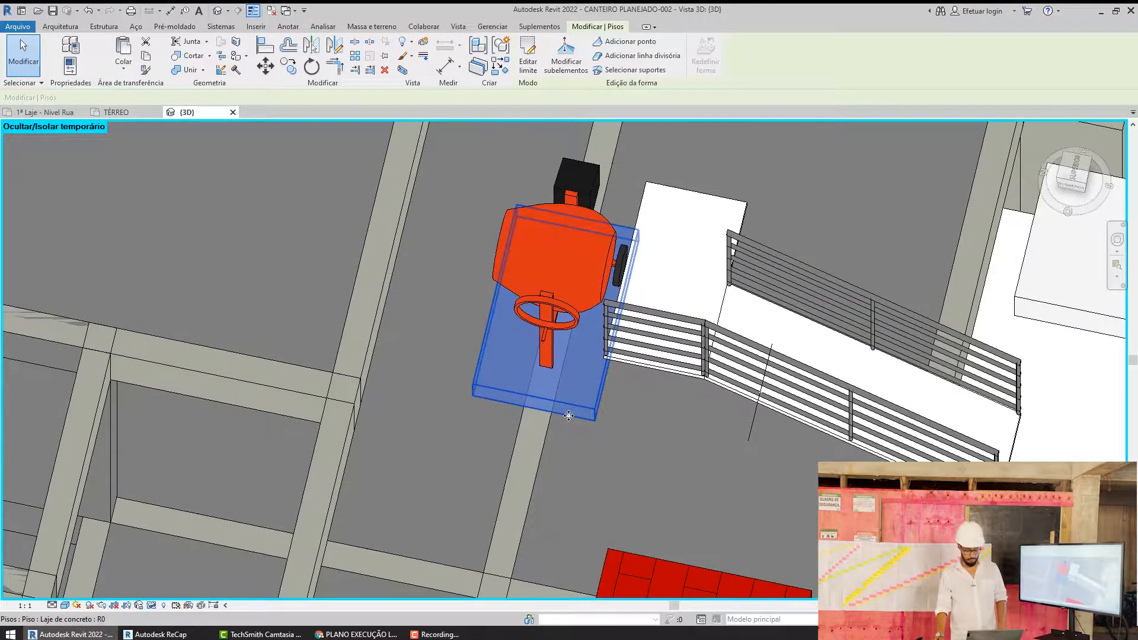
- Select the ramp's landing in front of the mixer together with the sloped ramp floor for inspection
scroll(568, 416, down, 3)
shift+middle_drag(568, 416, 522, 252)
click(506, 260)
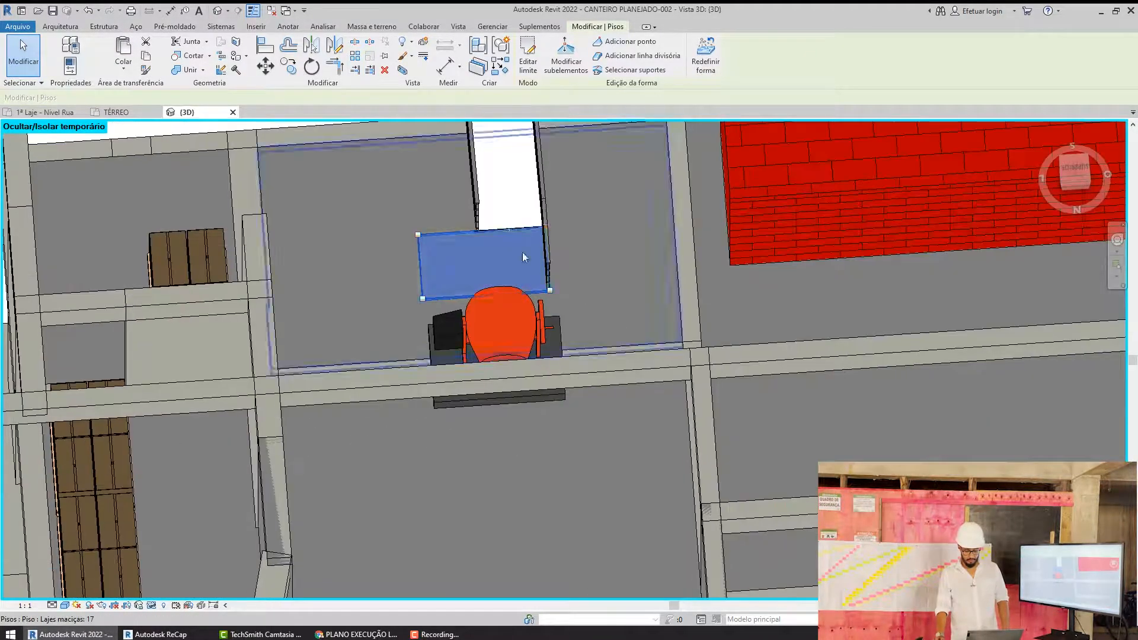
ctrl+click(520, 208)
shift+middle_drag(506, 324, 887, 381)
- Select the dump truck behind the site fence and examine the overall site layout around it
click(169, 223)
click(169, 222)
shift+middle_drag(170, 222, 429, 455)
scroll(315, 290, down, 2)
click(207, 336)
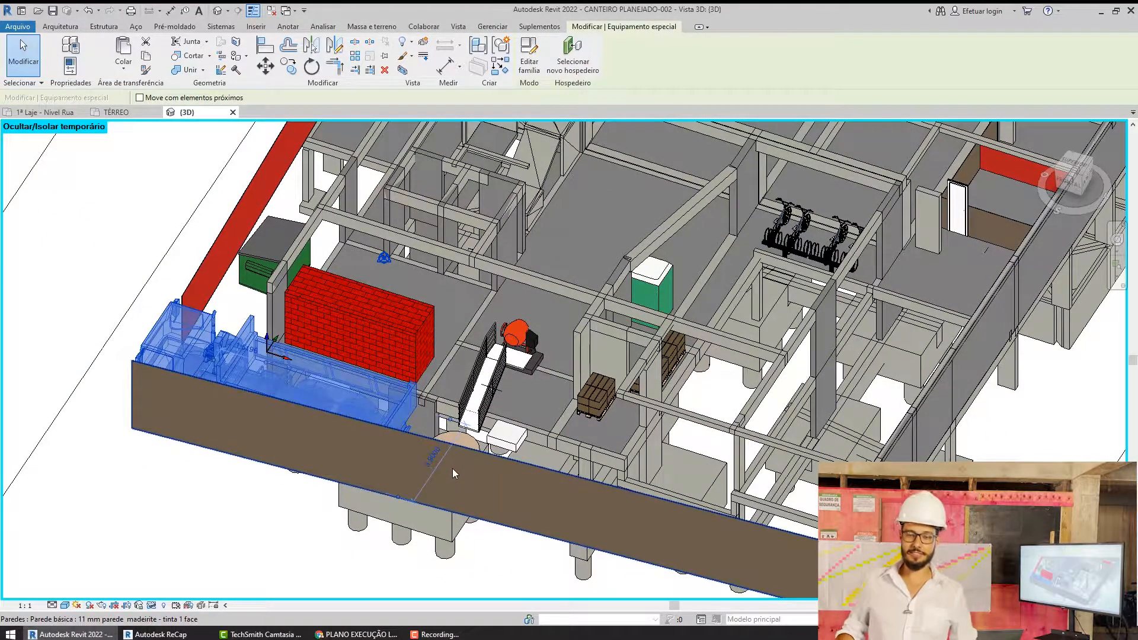